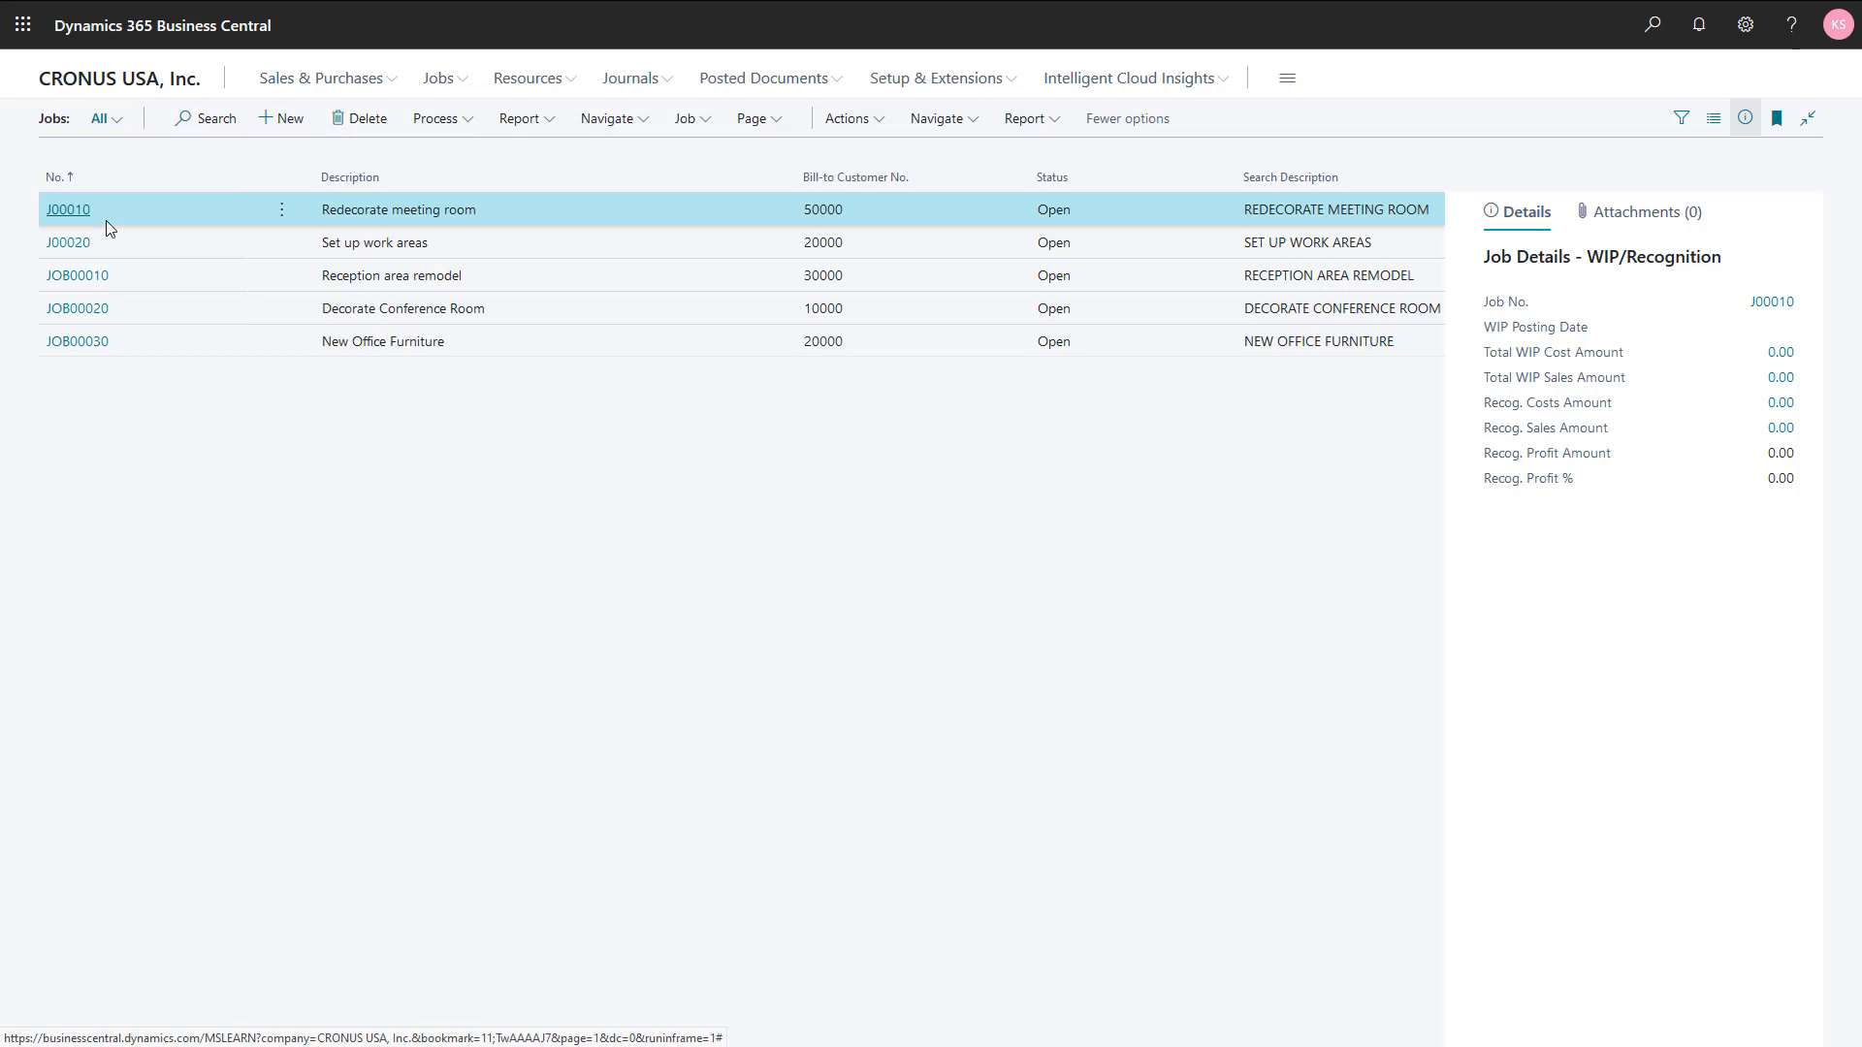
Step: Open the job planning lines for task 220 Decoration of job J00020, Set up work areas
click(474, 245)
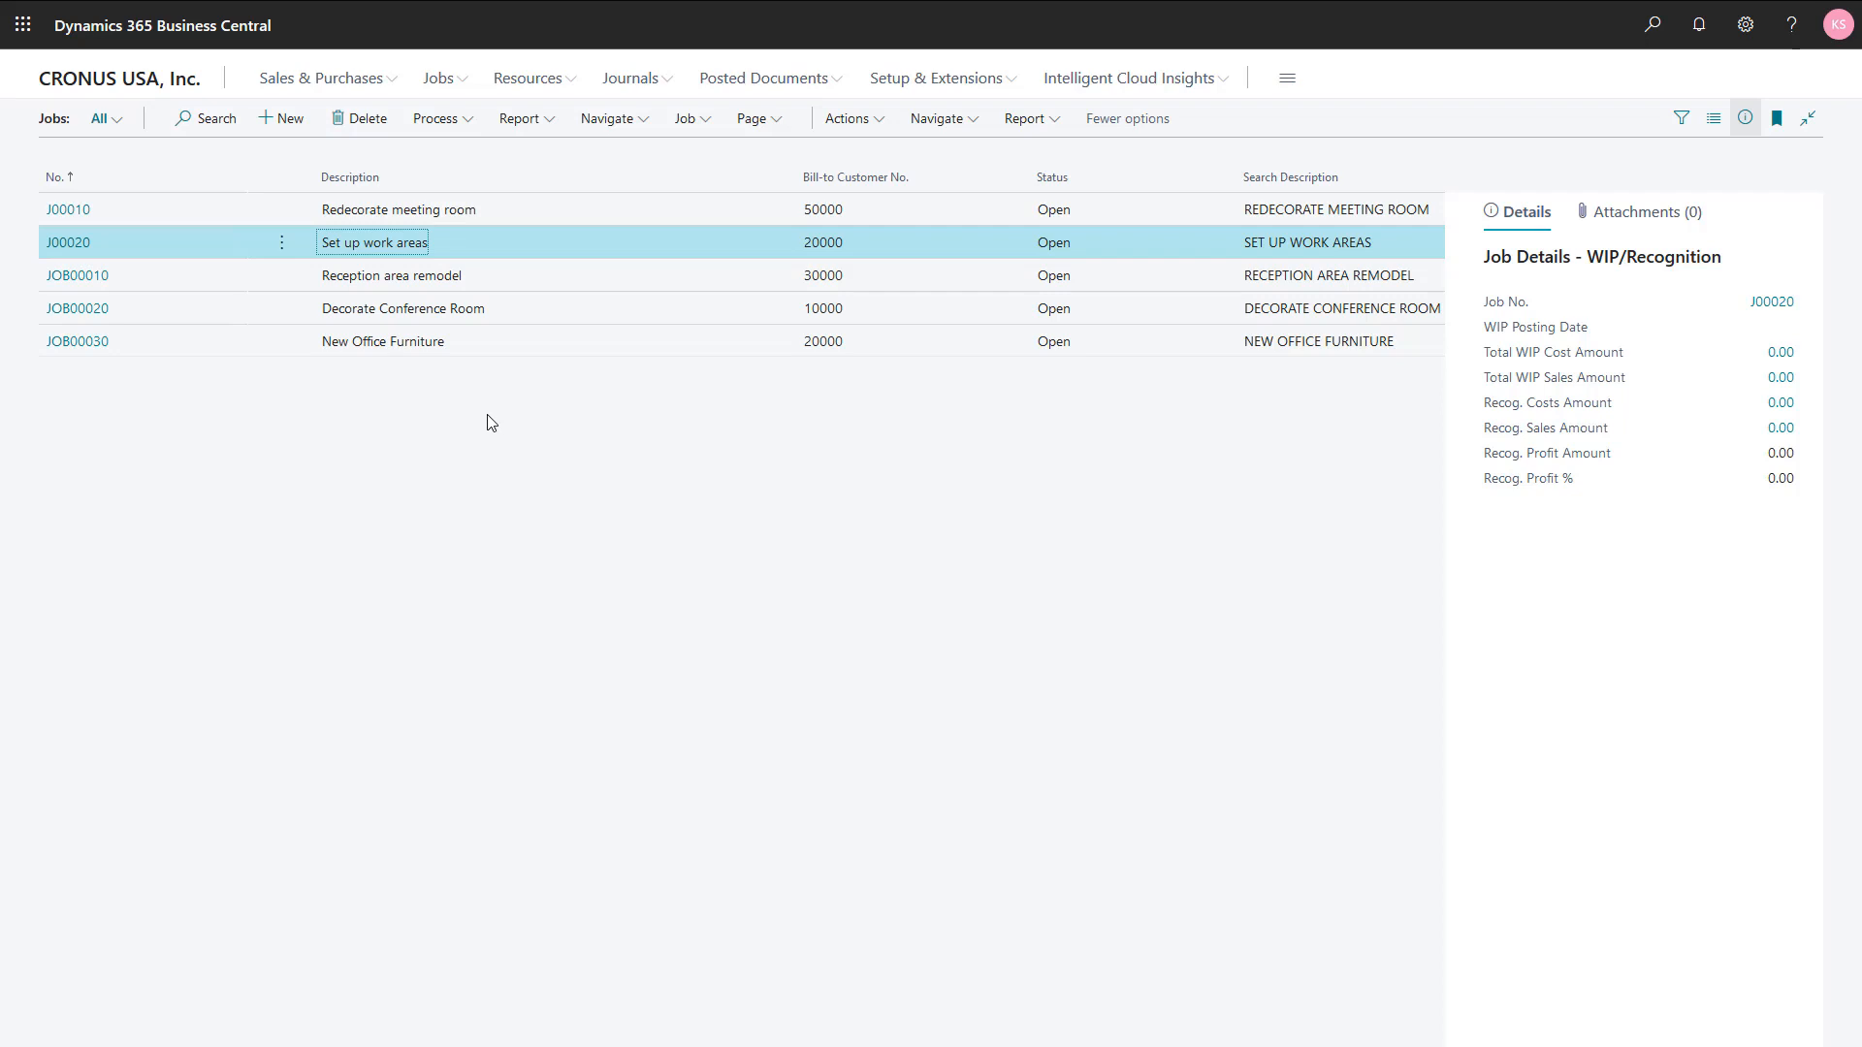
click(603, 125)
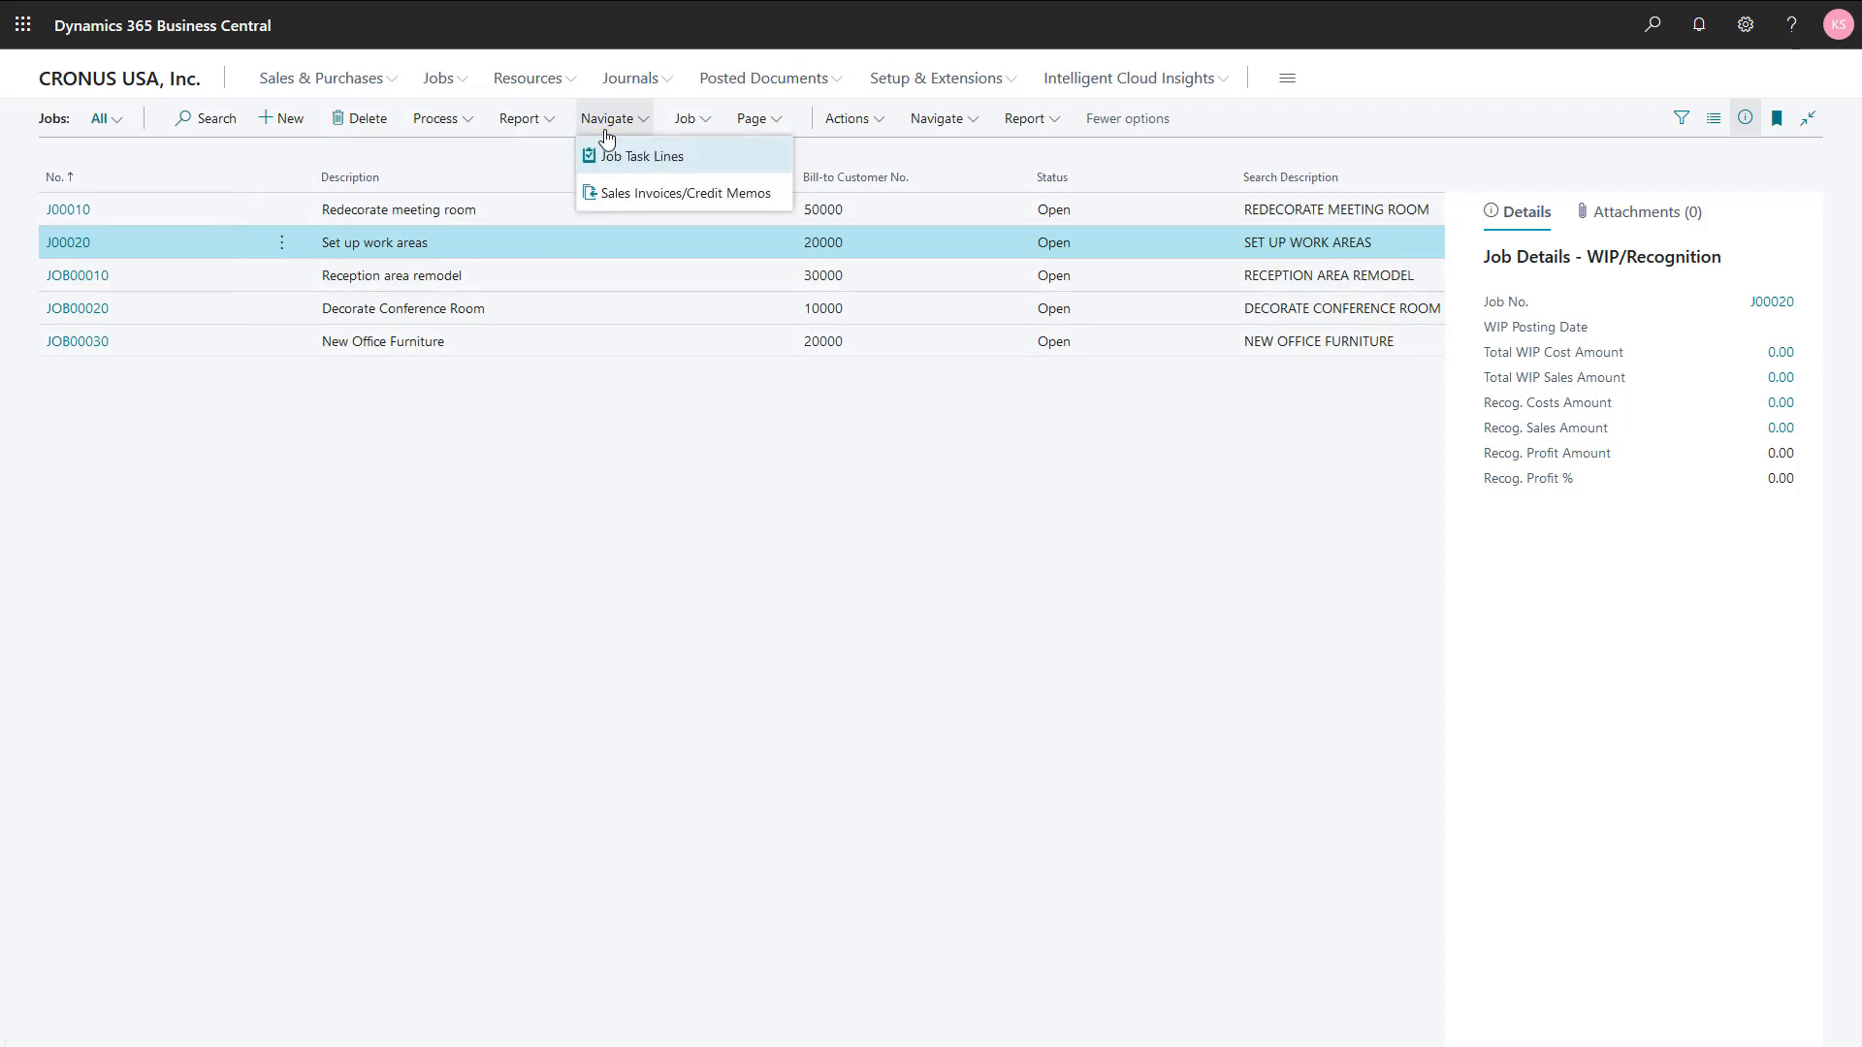
click(618, 157)
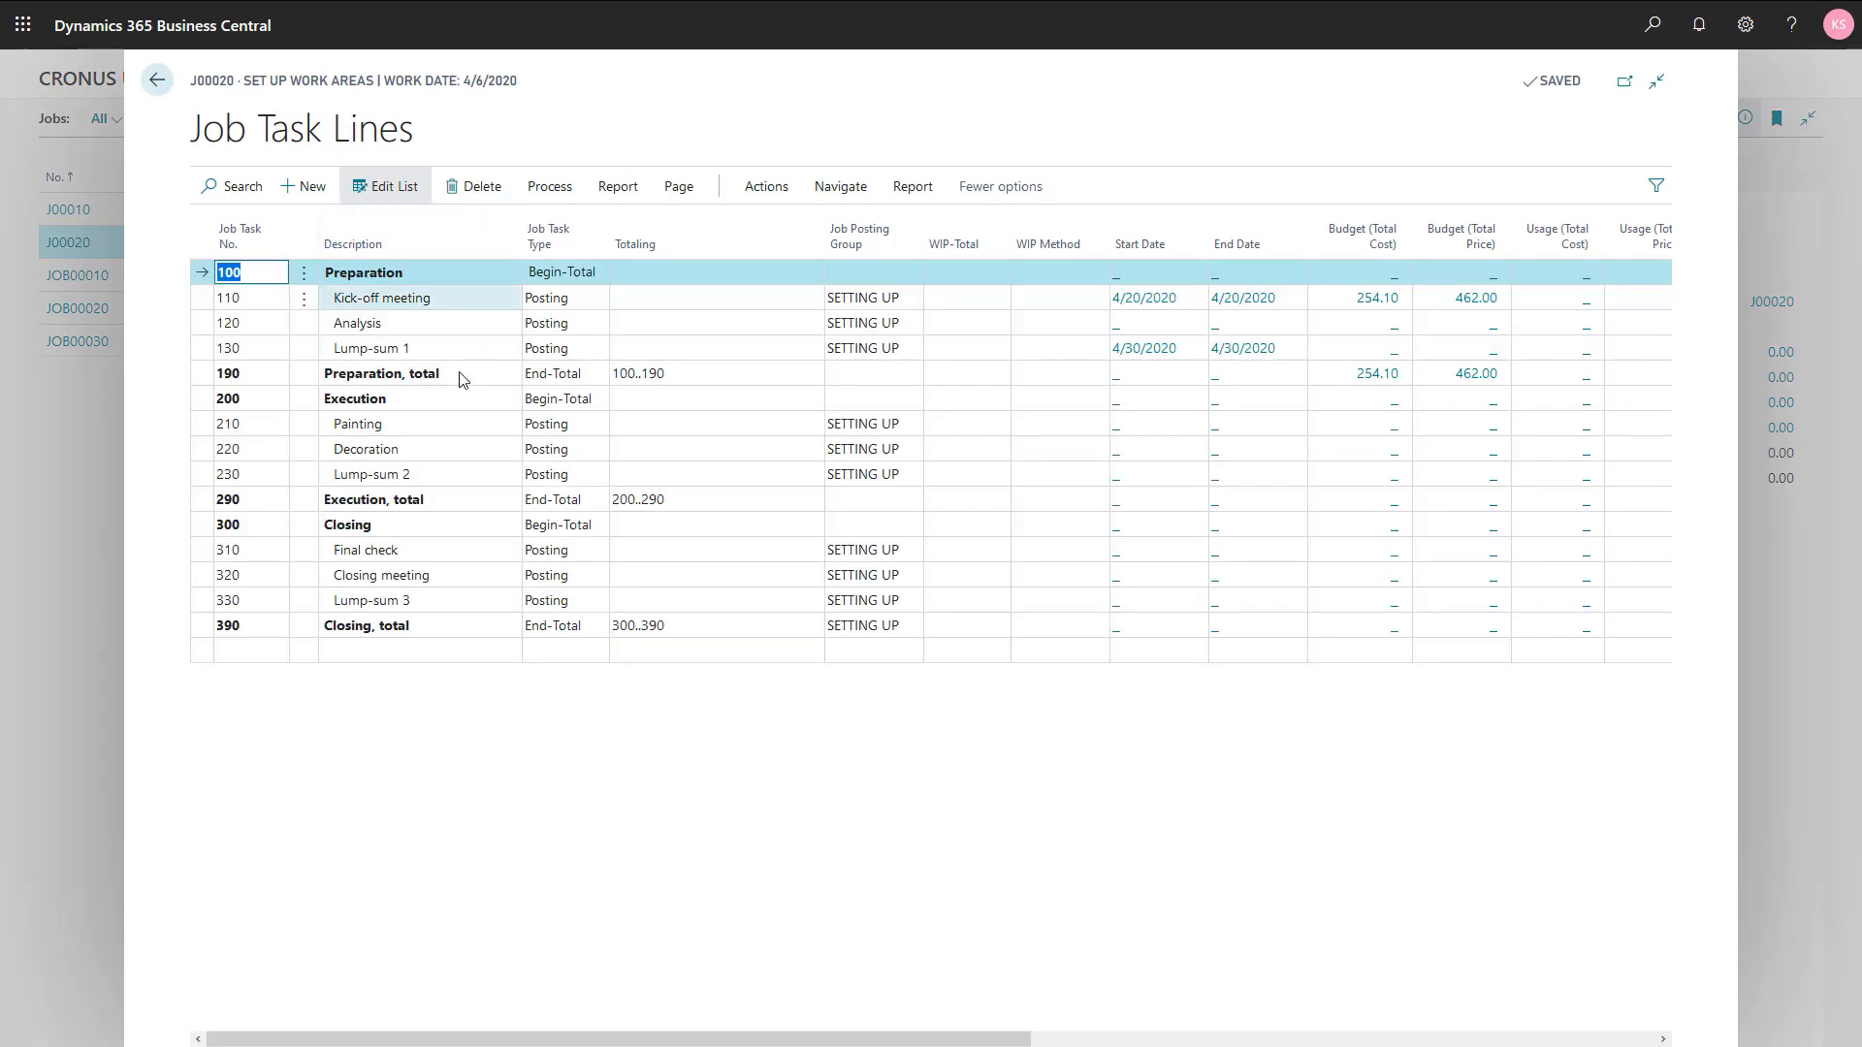
click(443, 449)
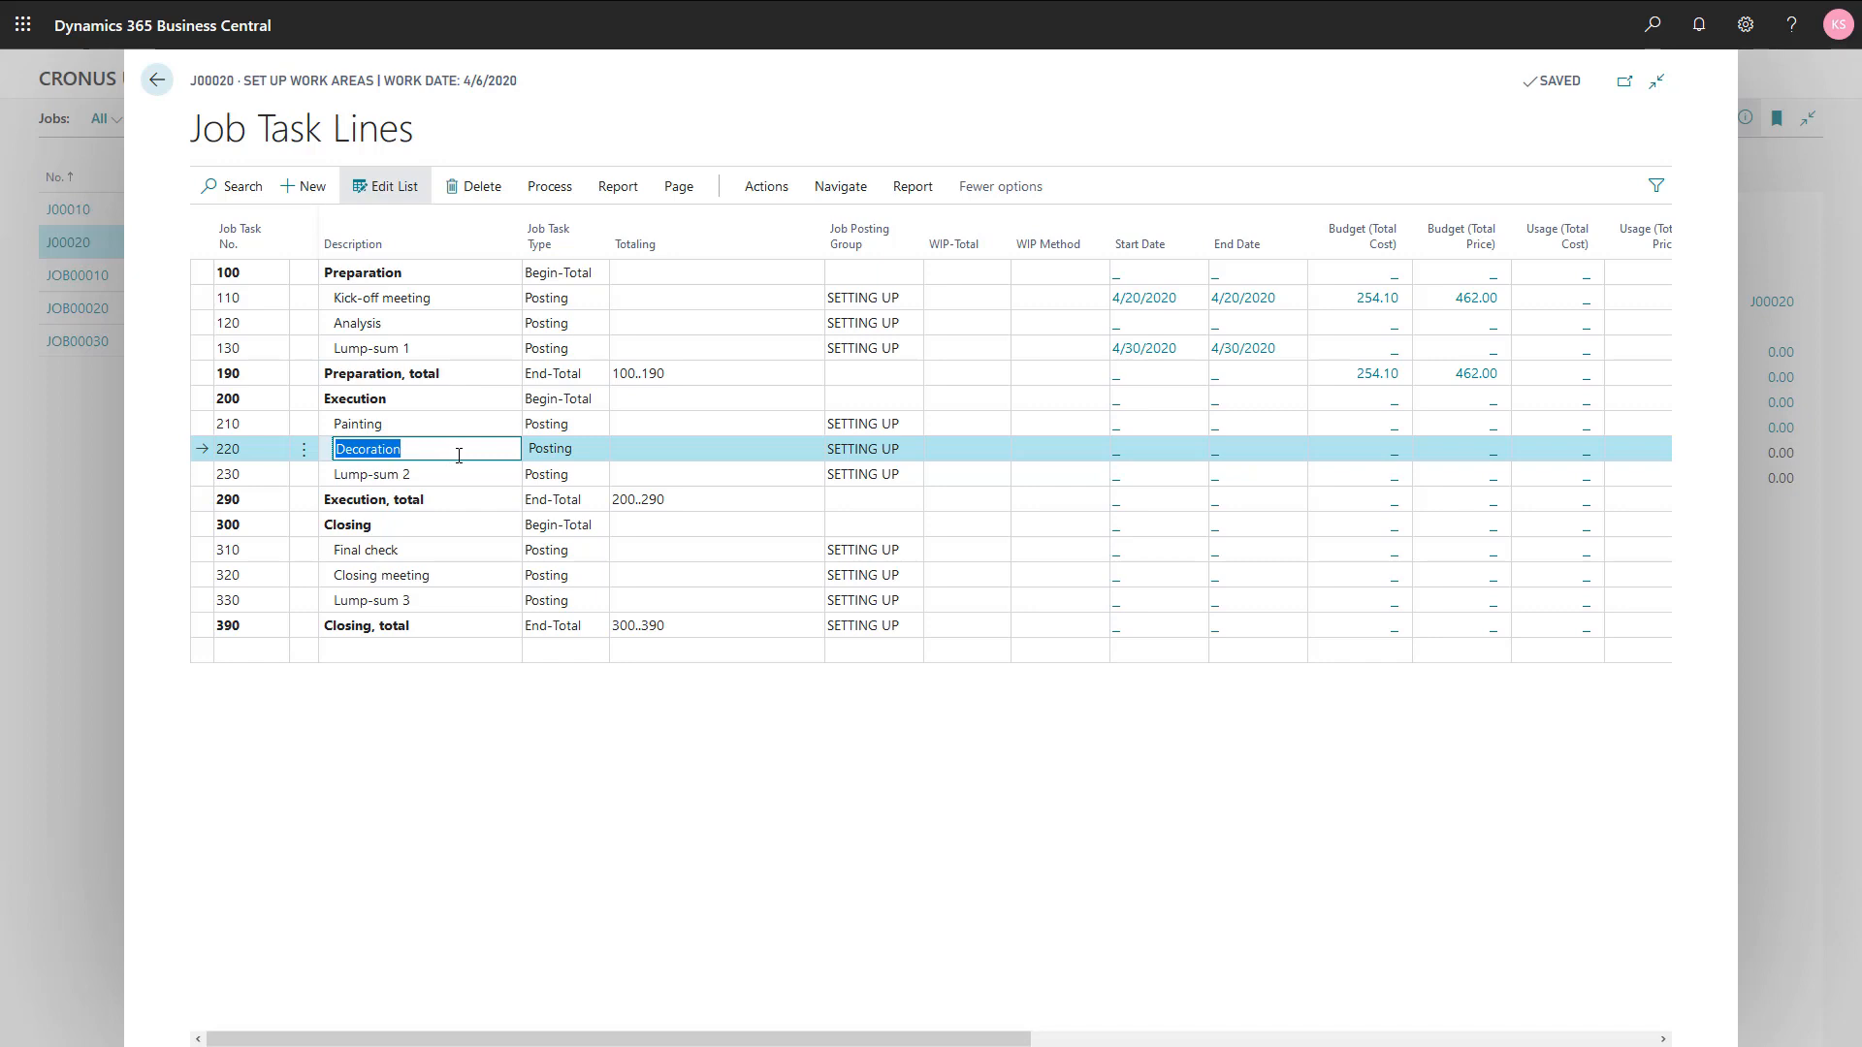
click(559, 190)
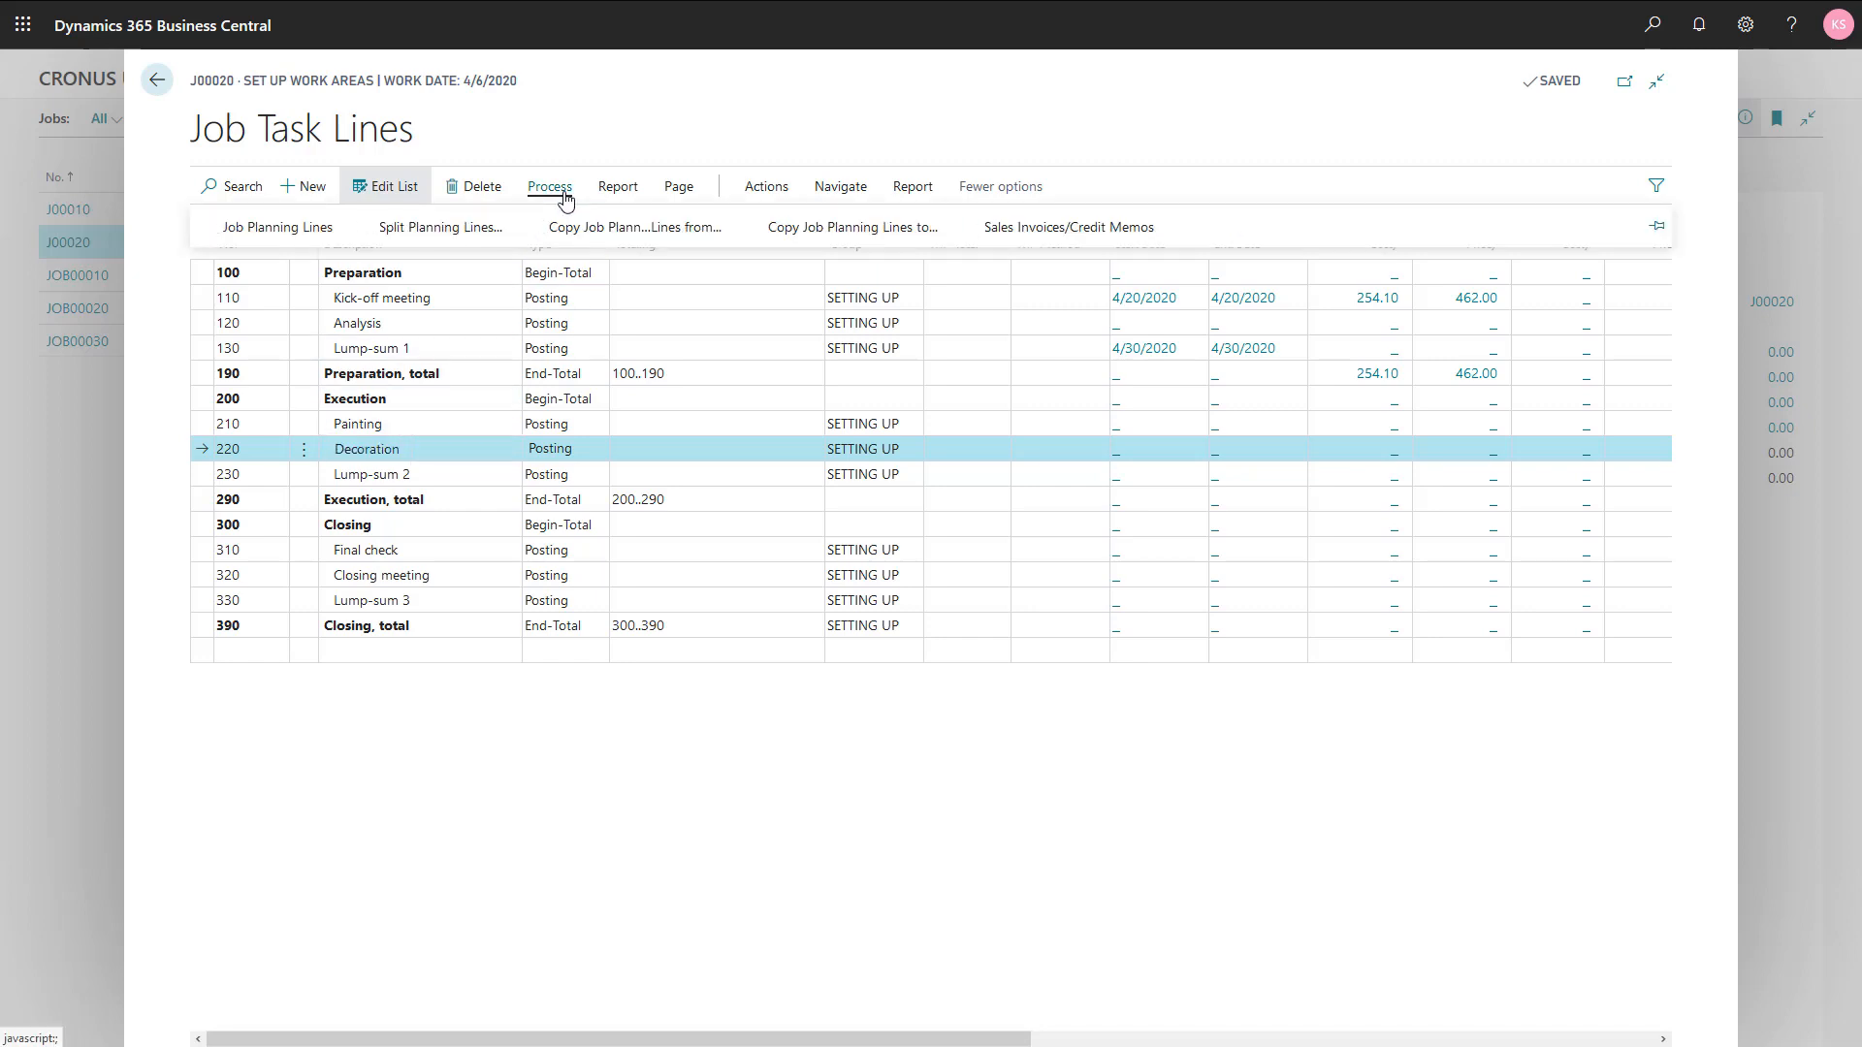
click(295, 239)
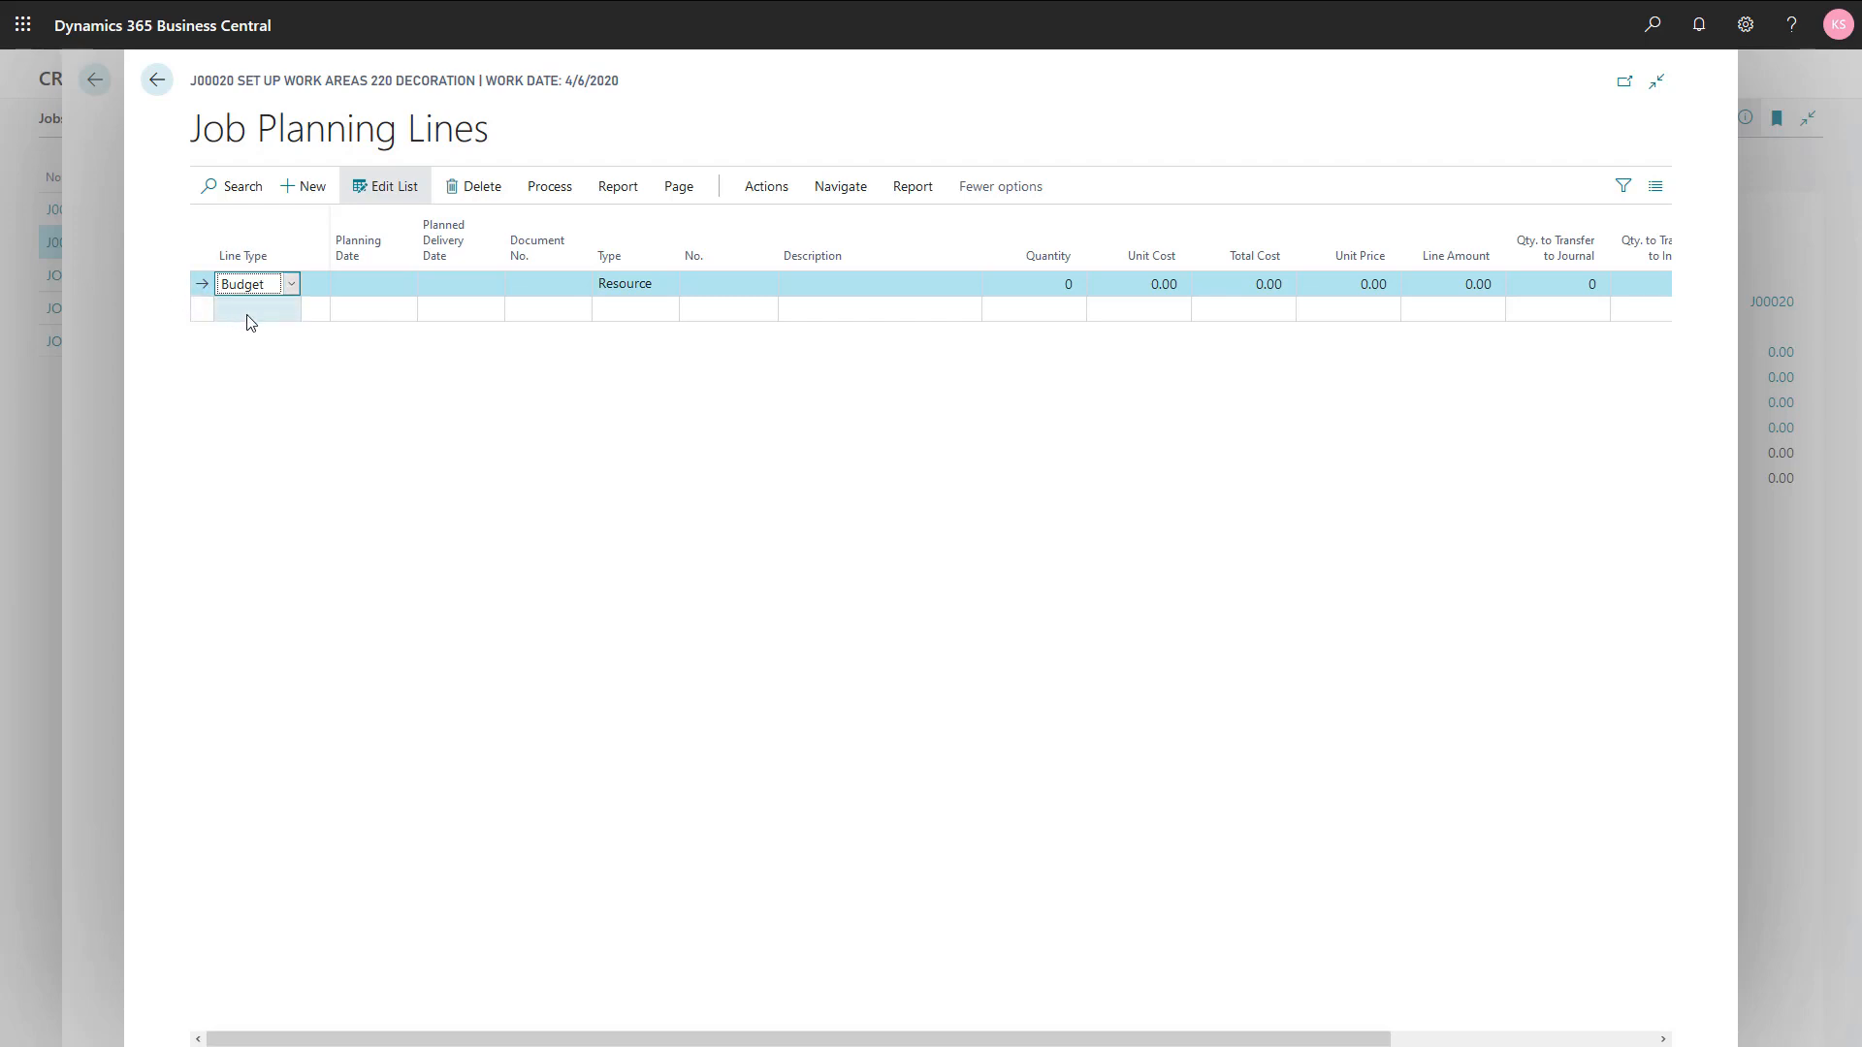
Step: Fill in the Budget planning line with type Item, number 1920-S ANTWERP Conference Table, and a quantity of 4
click(635, 284)
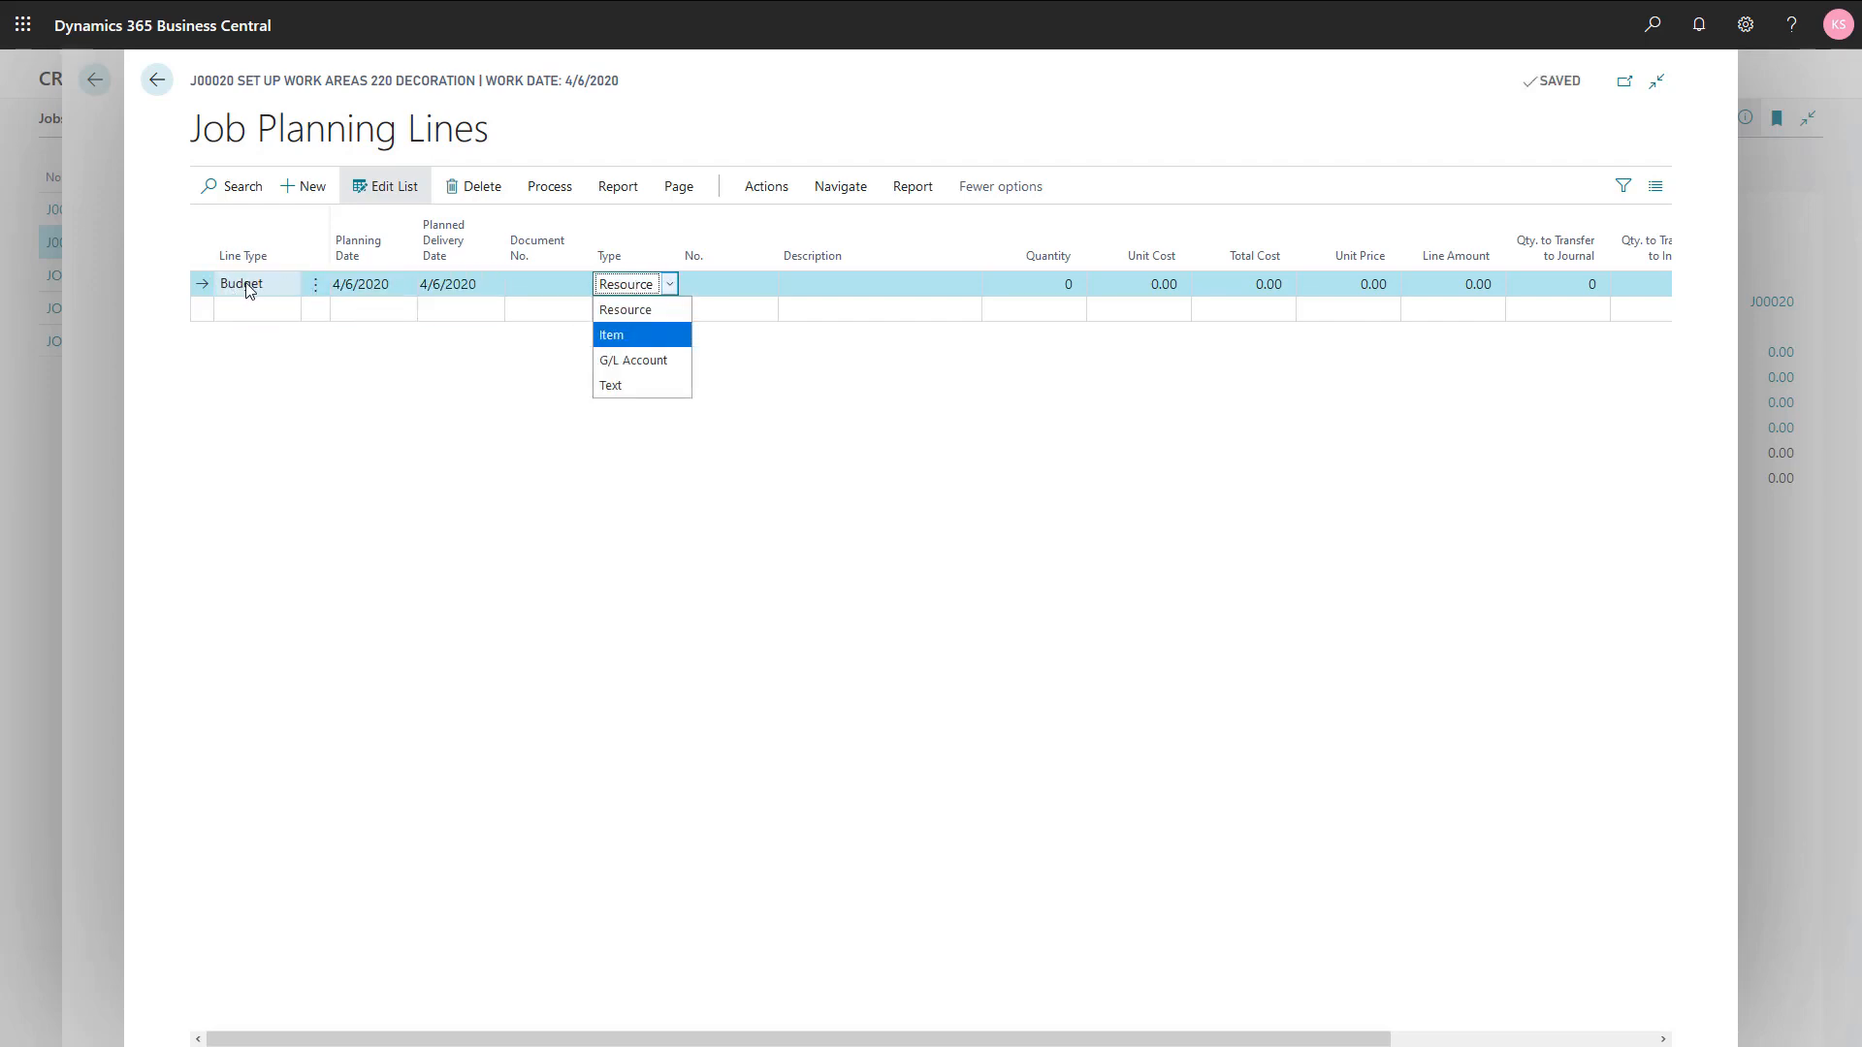
click(611, 335)
key(Tab)
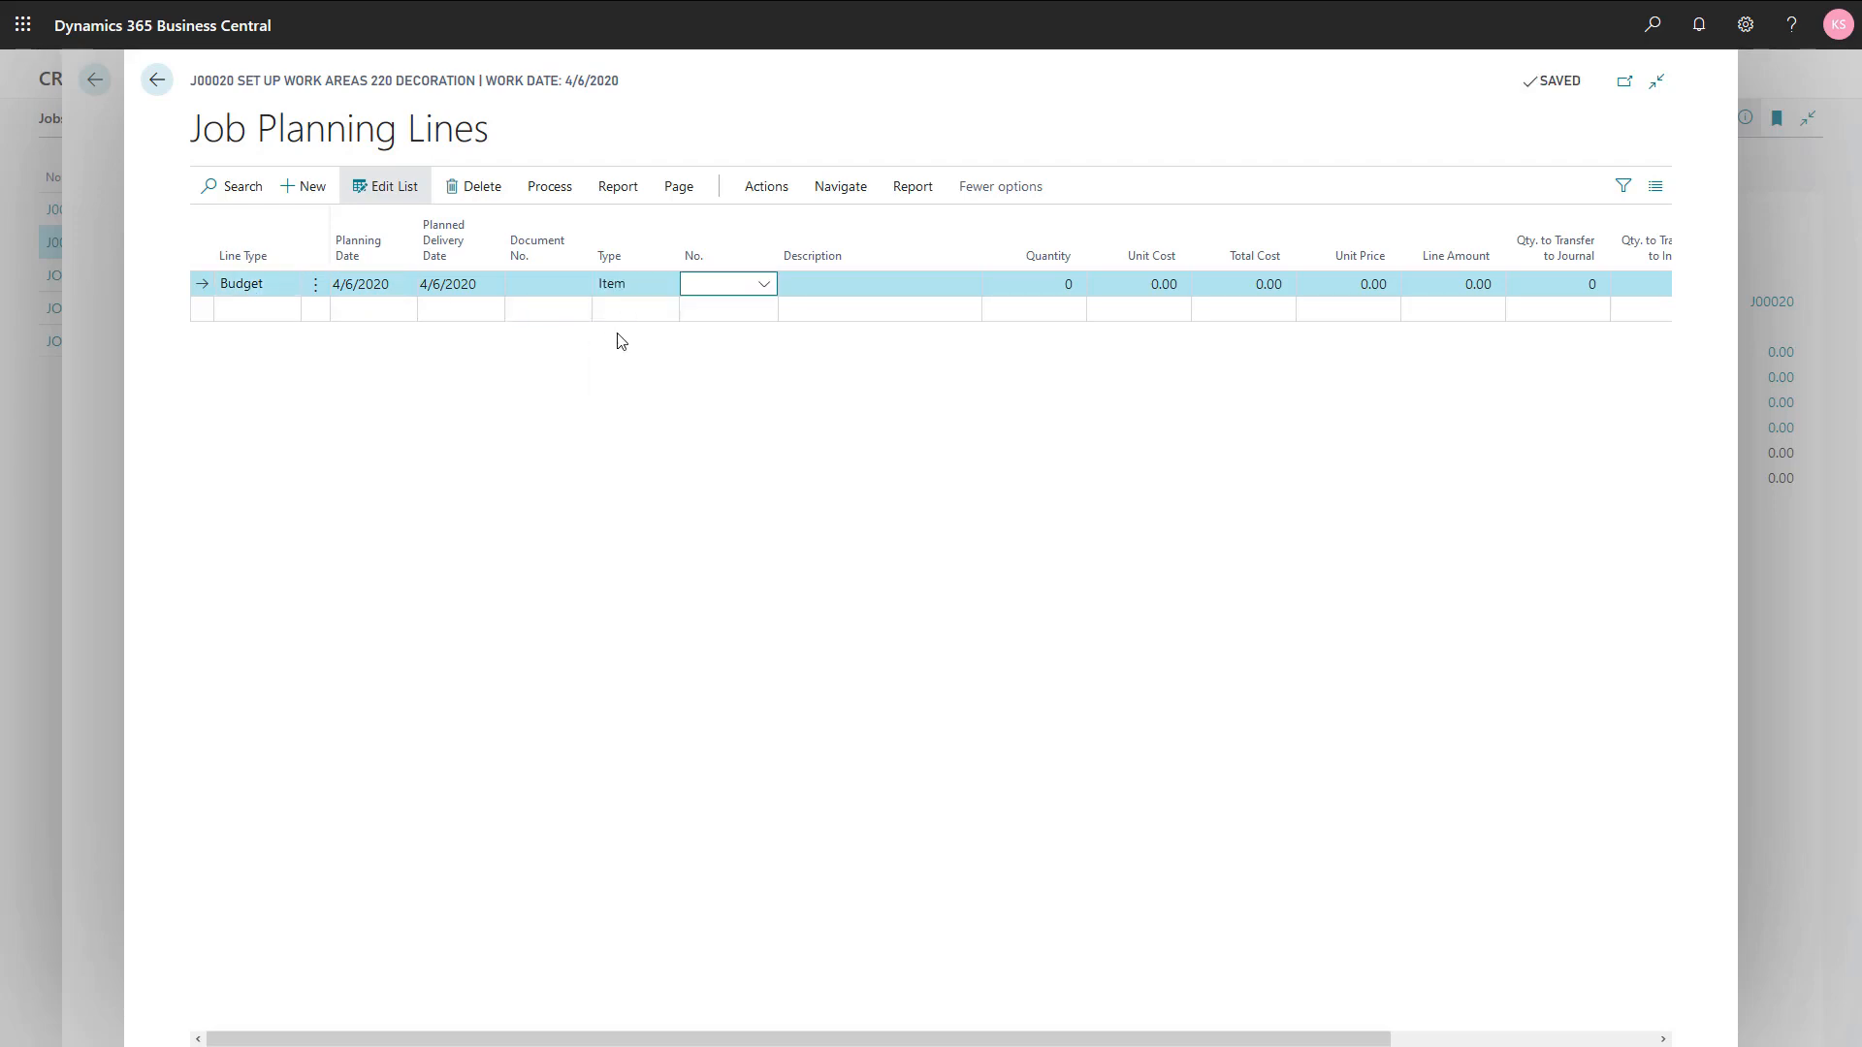
click(765, 285)
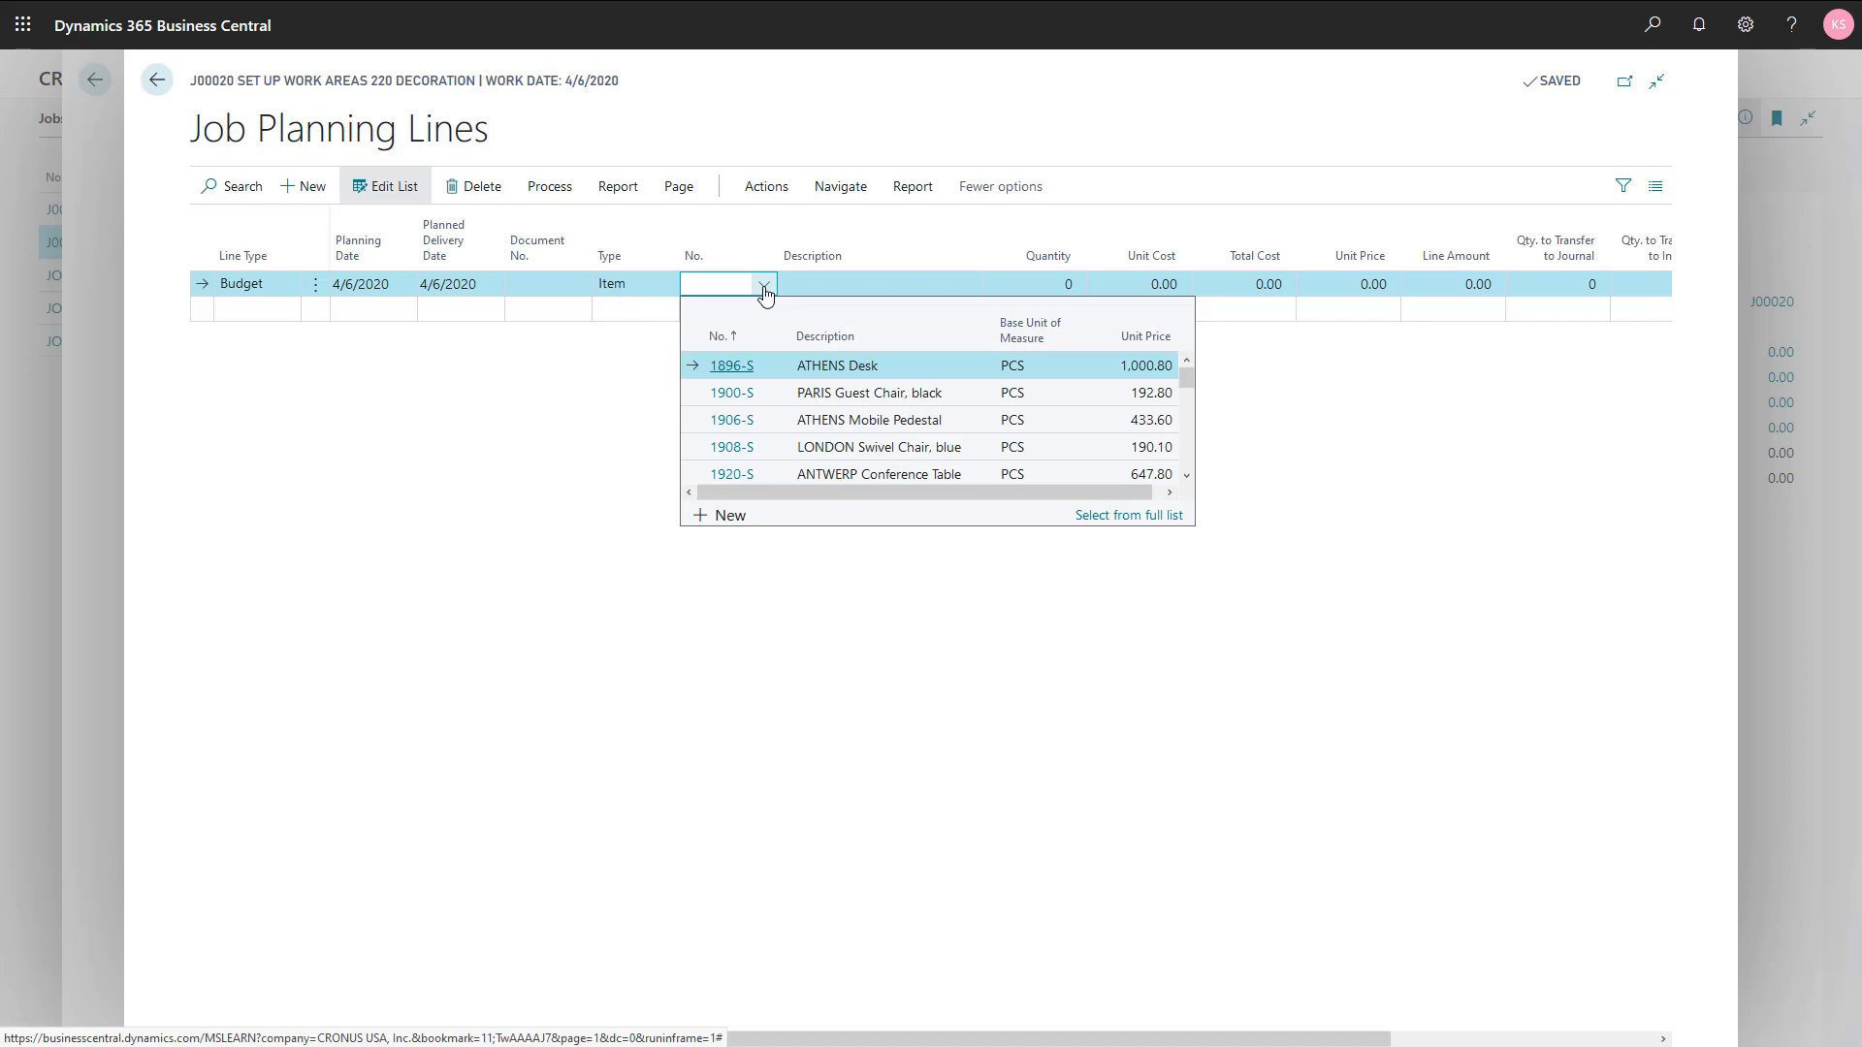
click(876, 479)
key(Tab)
key(Tab)
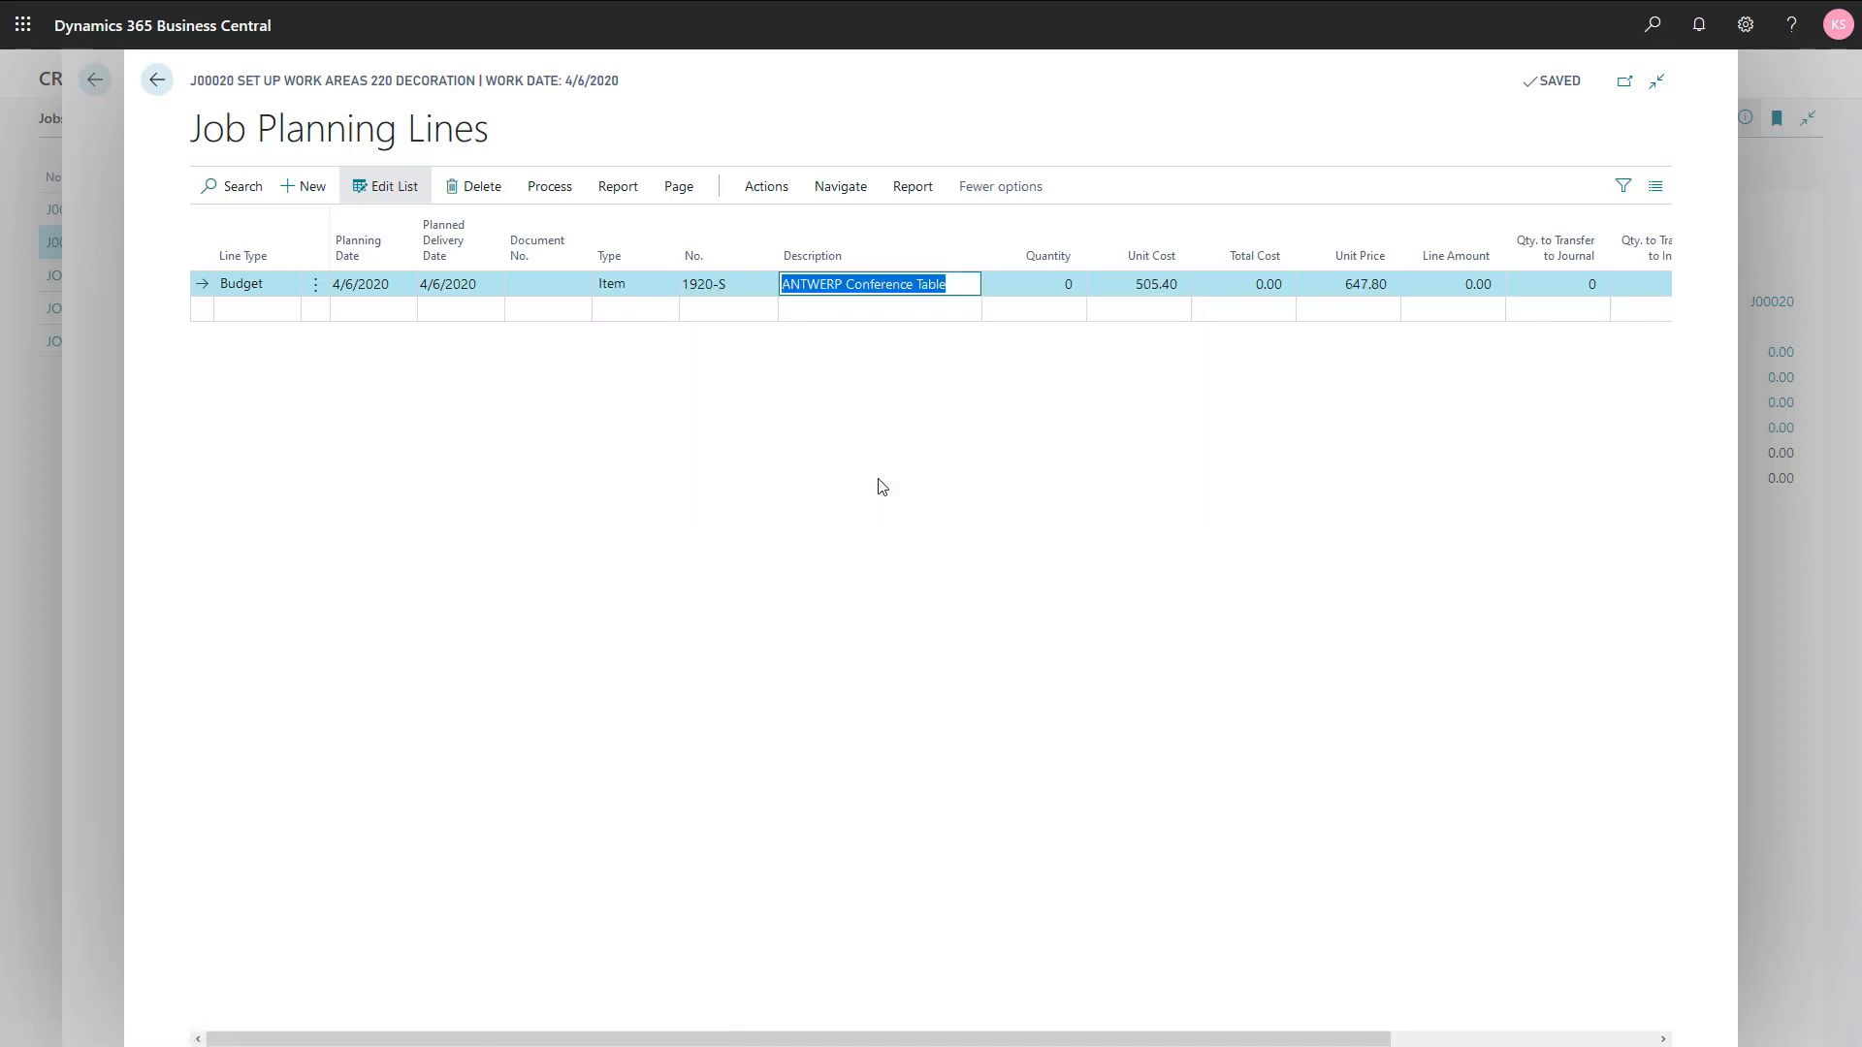
text(4)
key(Tab)
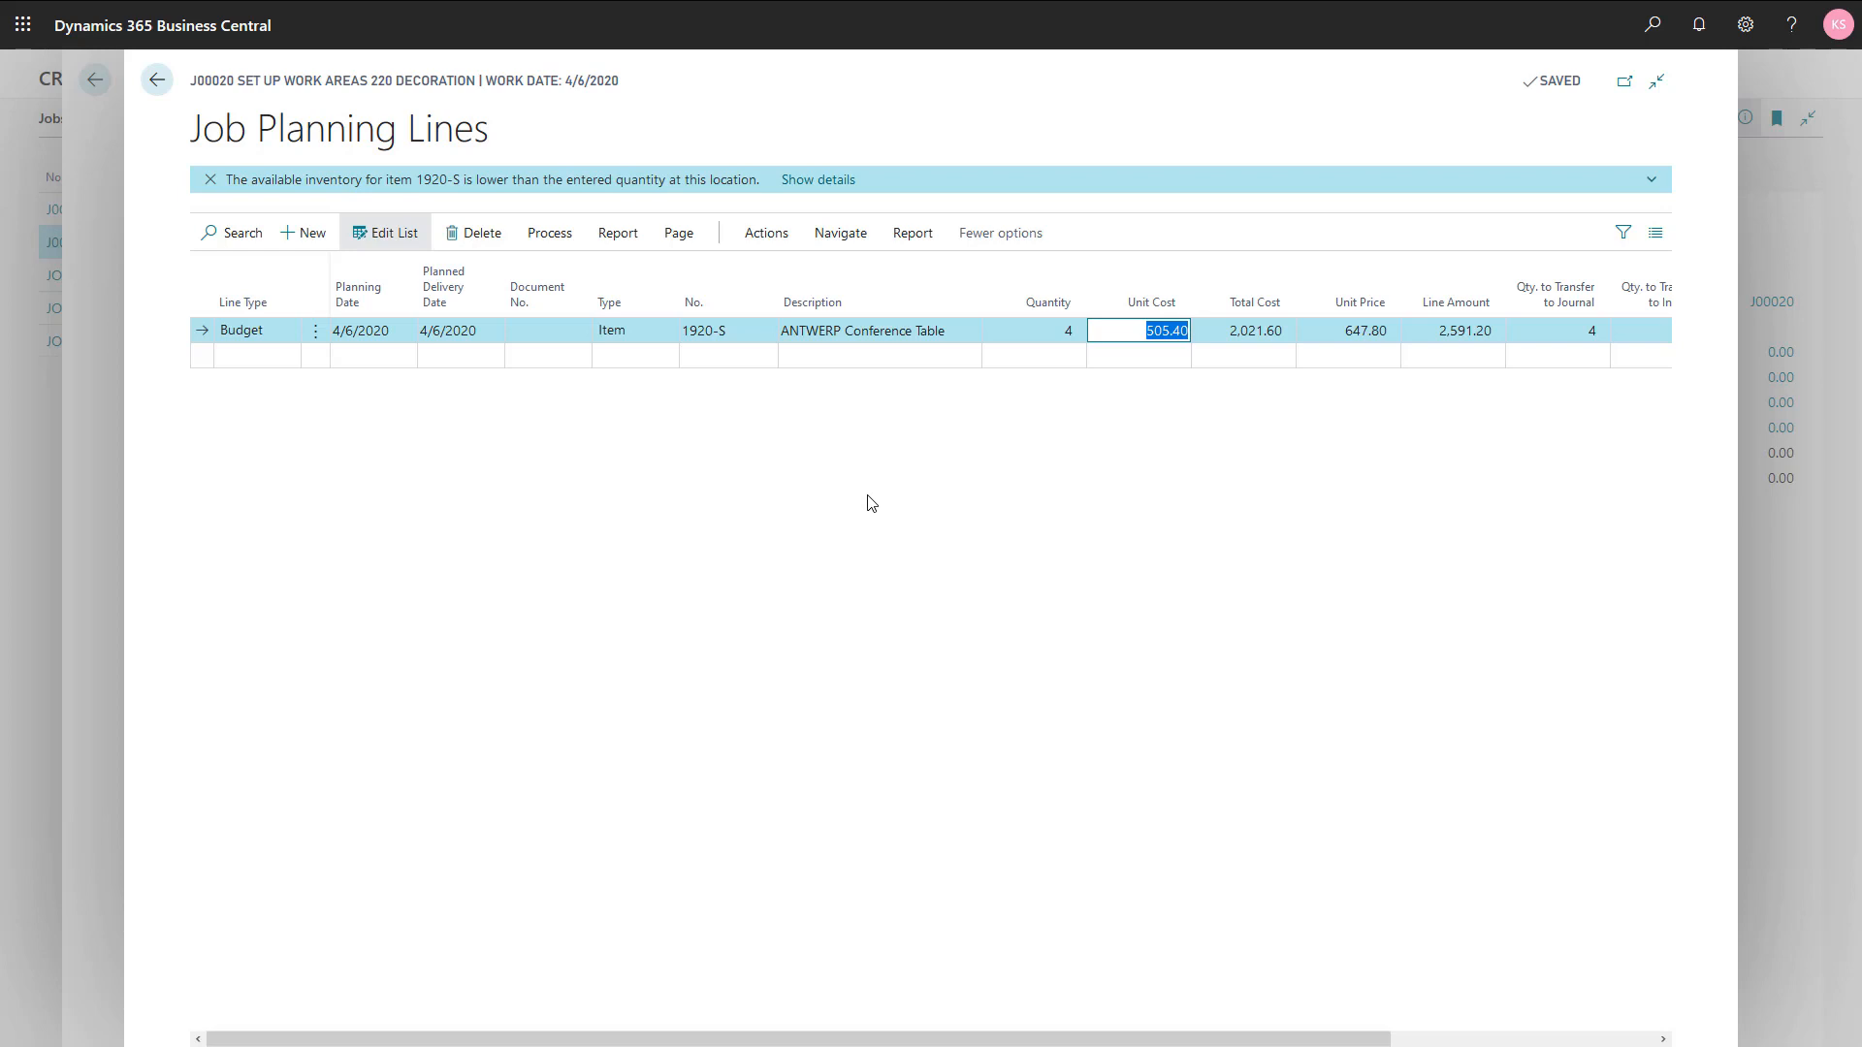
Step: Close the job planning and task lines and open the list of purchase orders
key(Escape)
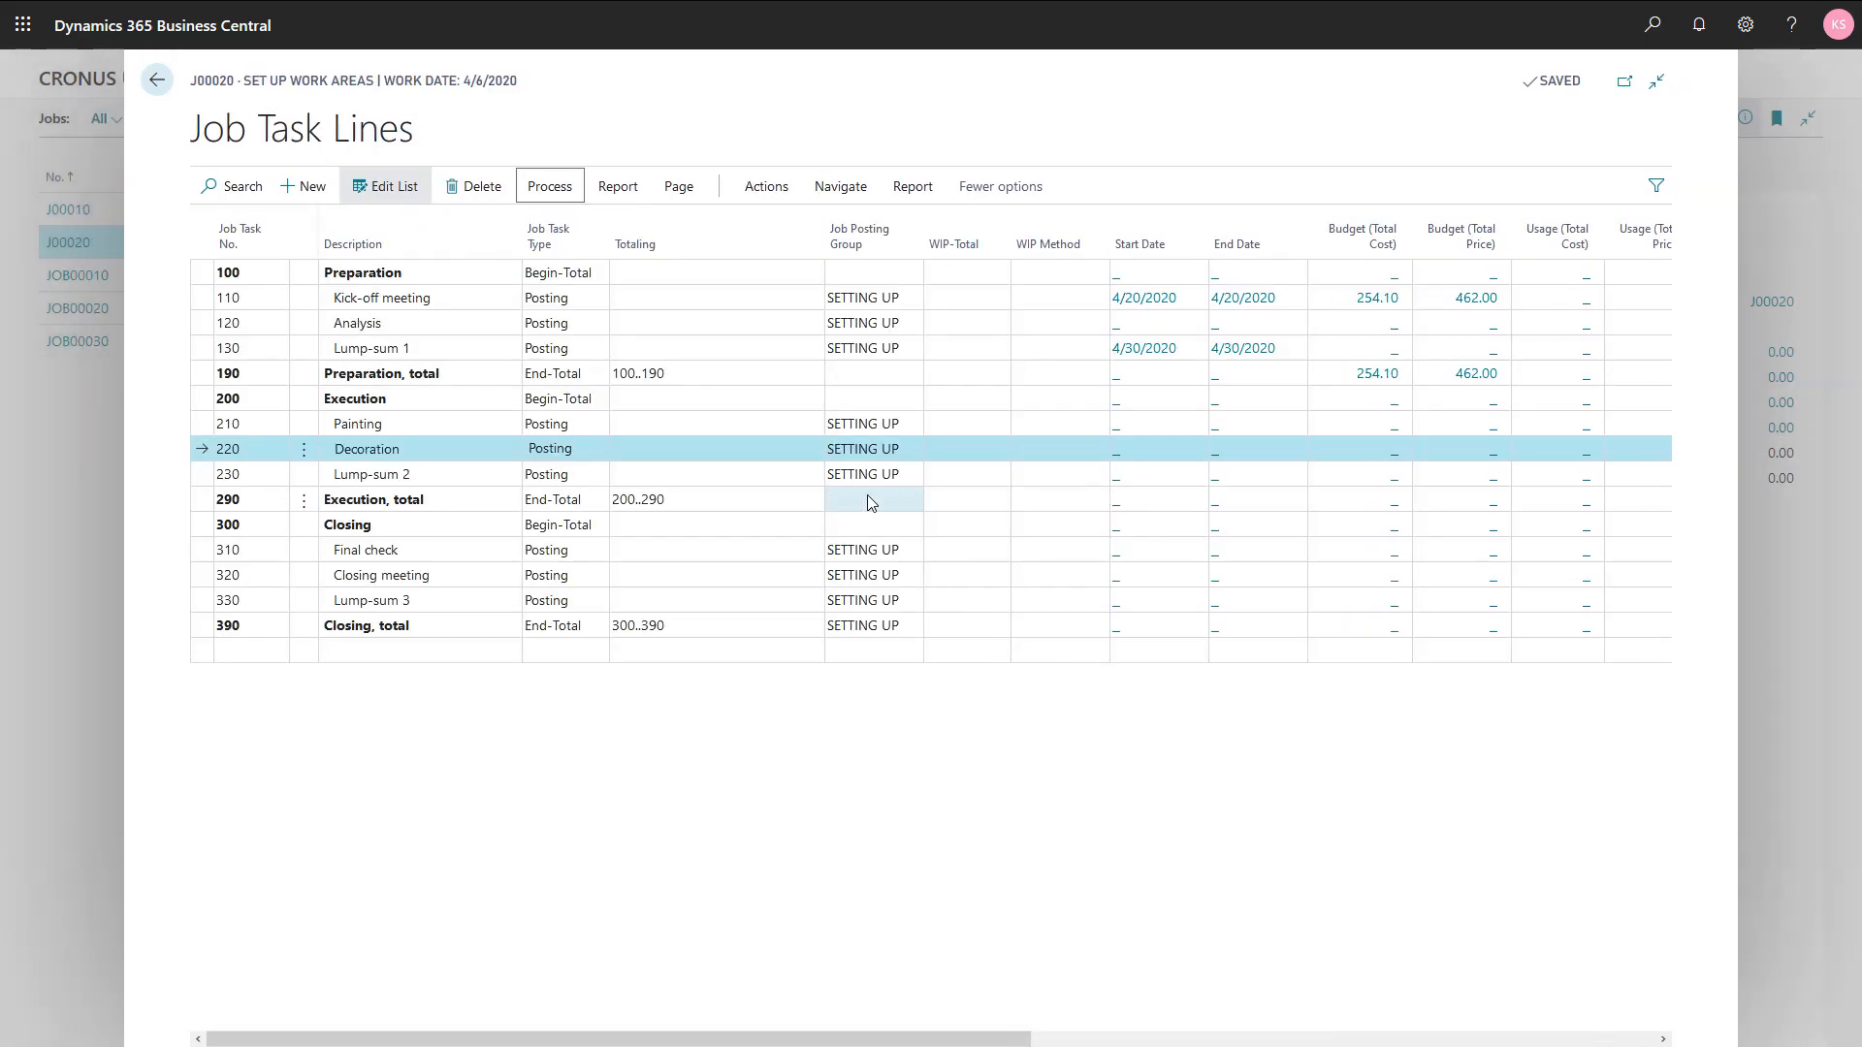
key(Escape)
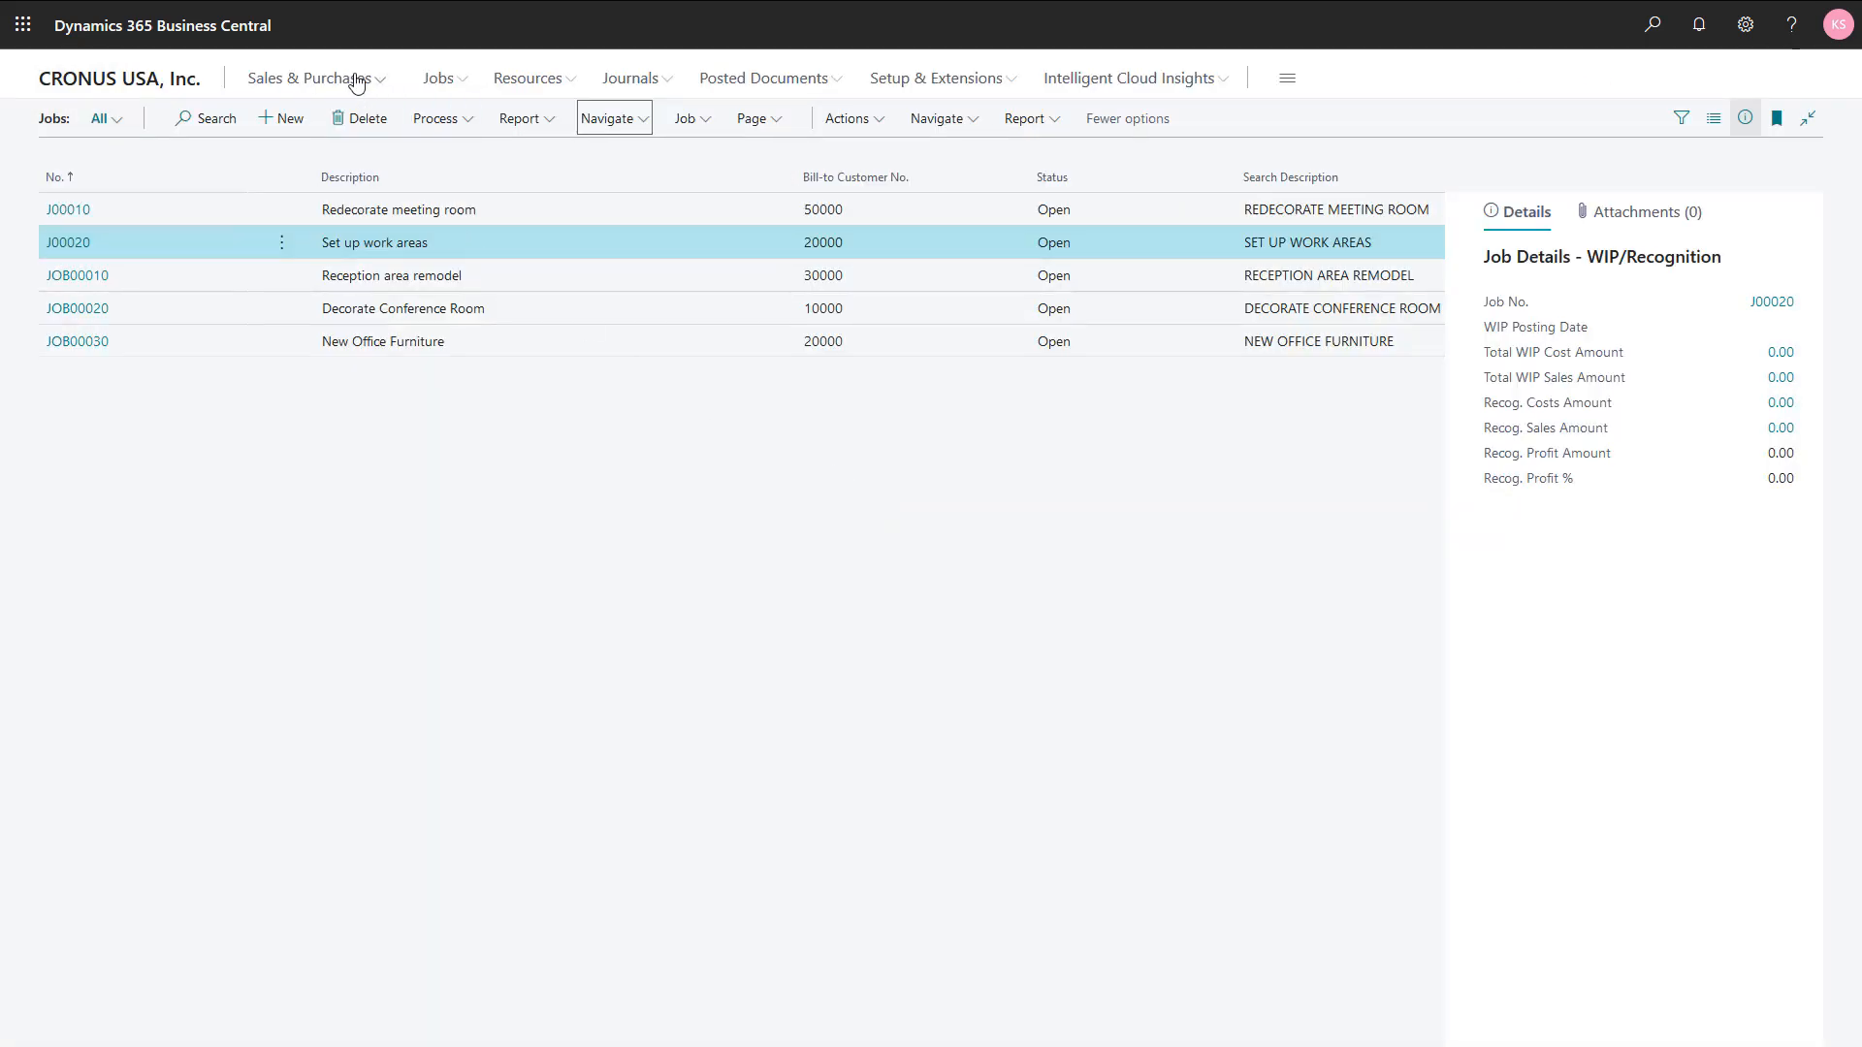
click(357, 80)
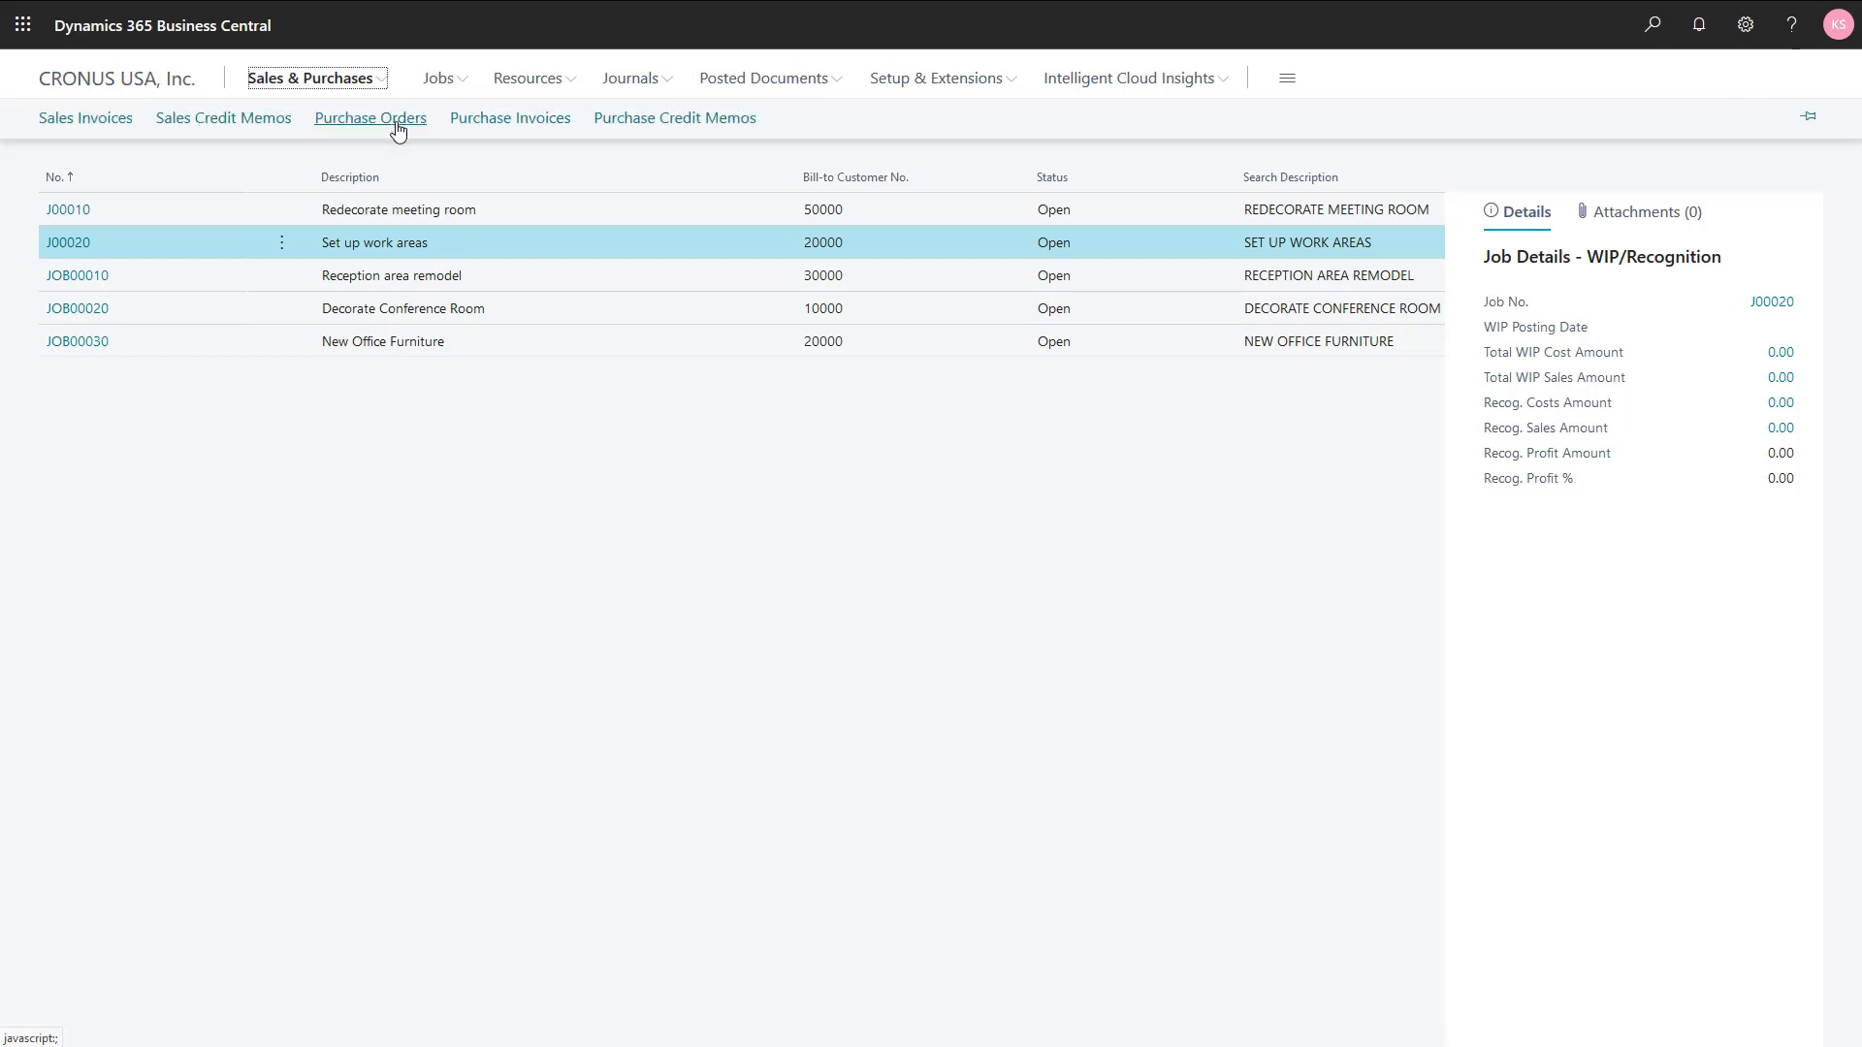
click(402, 129)
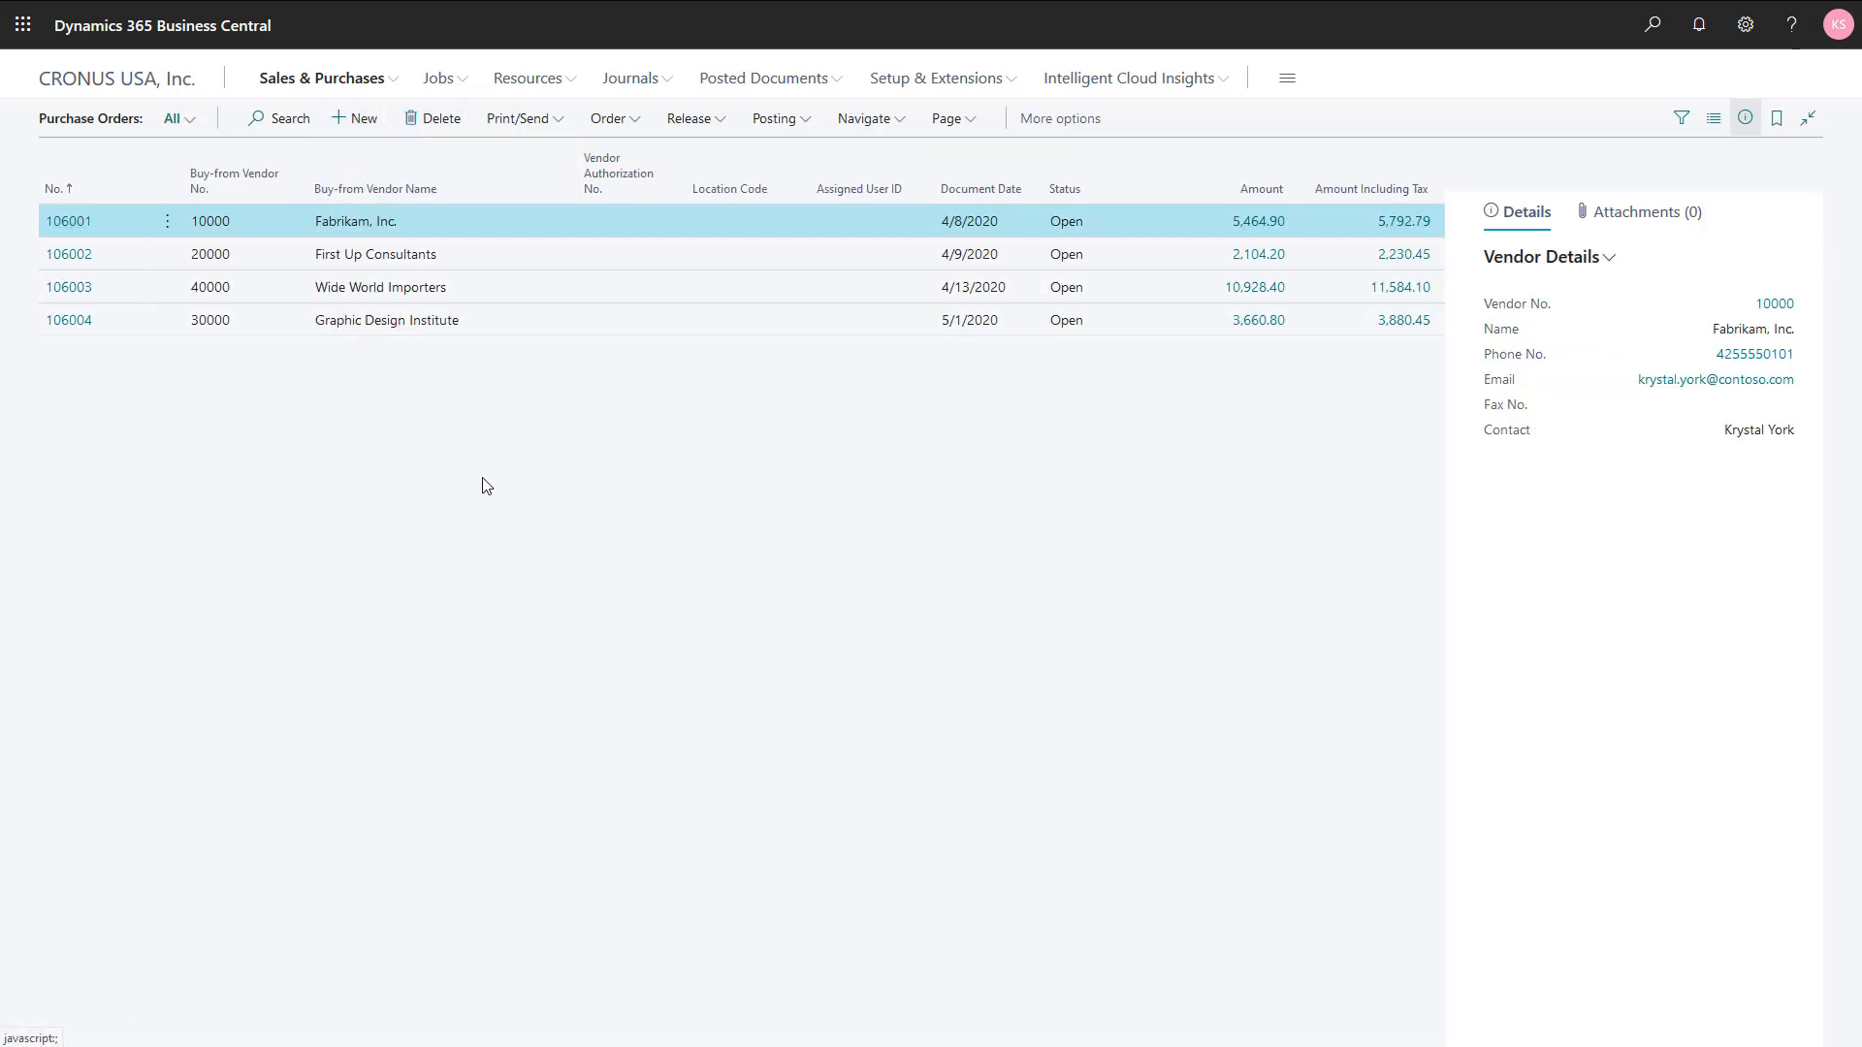
Step: Create a purchase order for vendor Fabrikam, Inc. with vendor invoice number J819
text(10000)
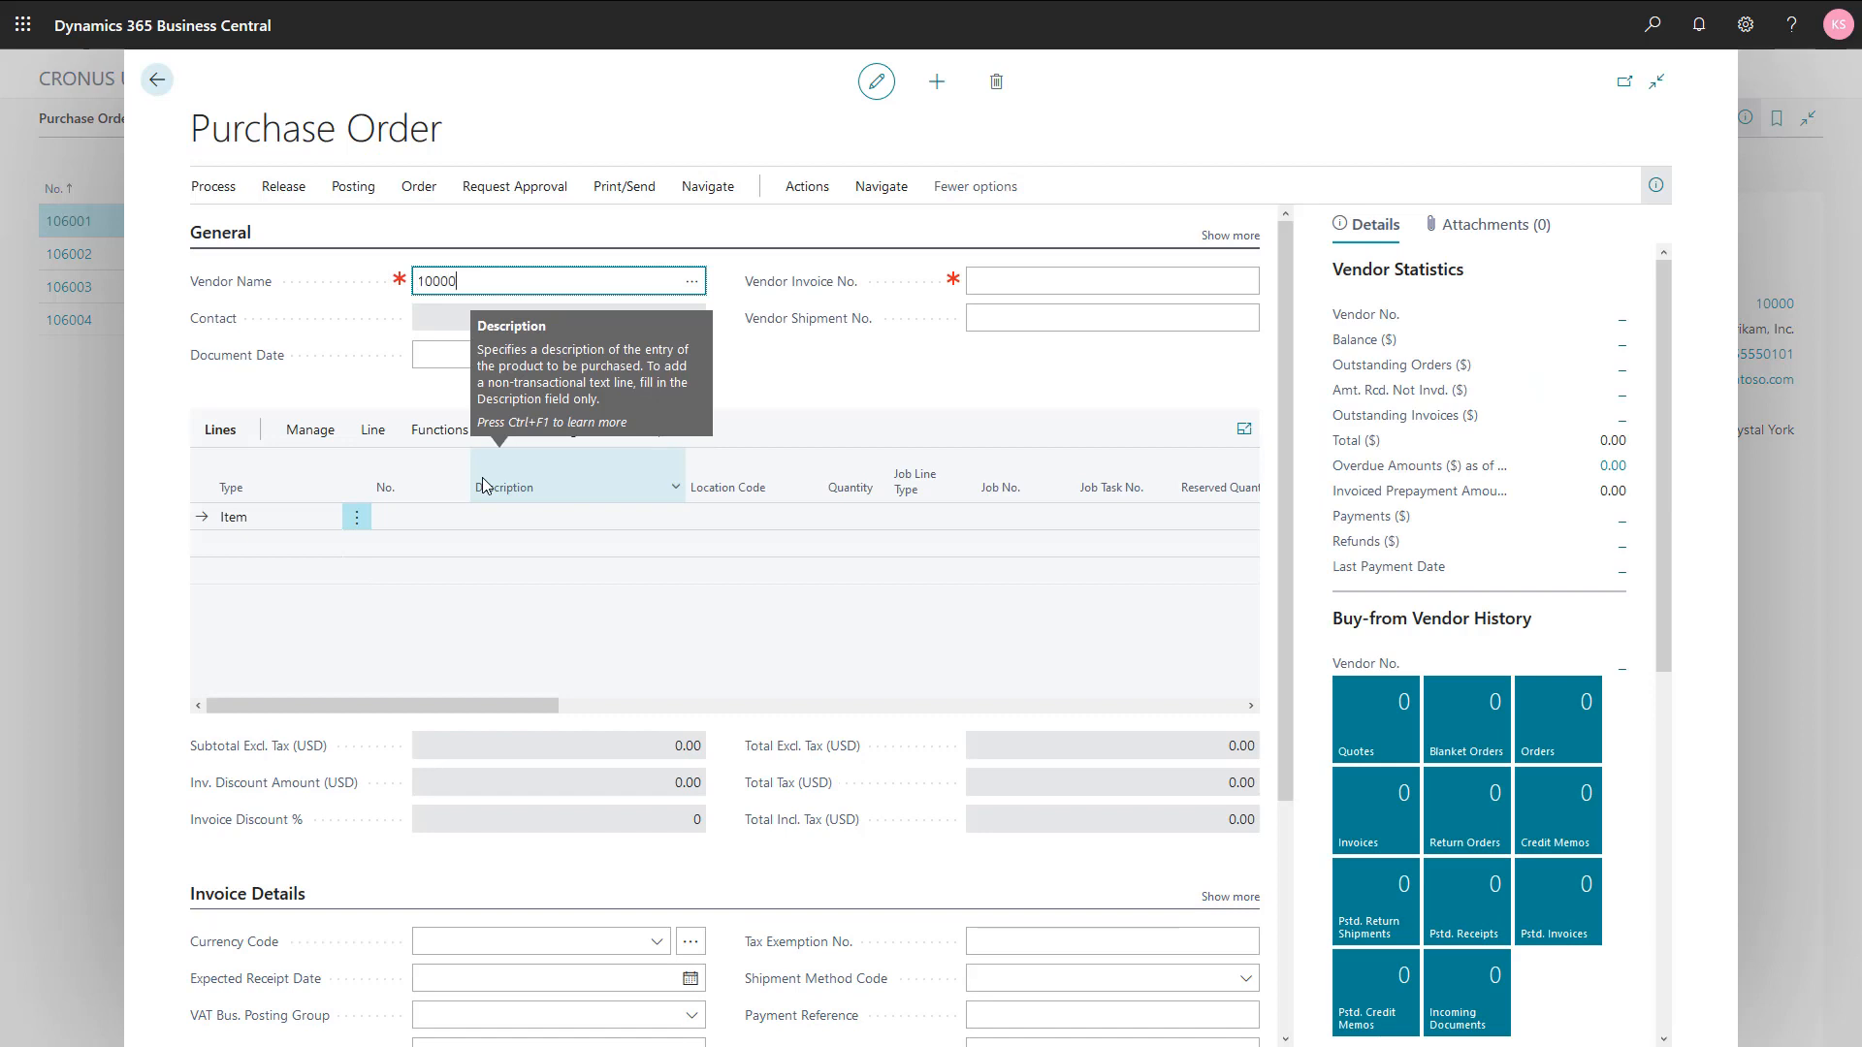
key(Tab)
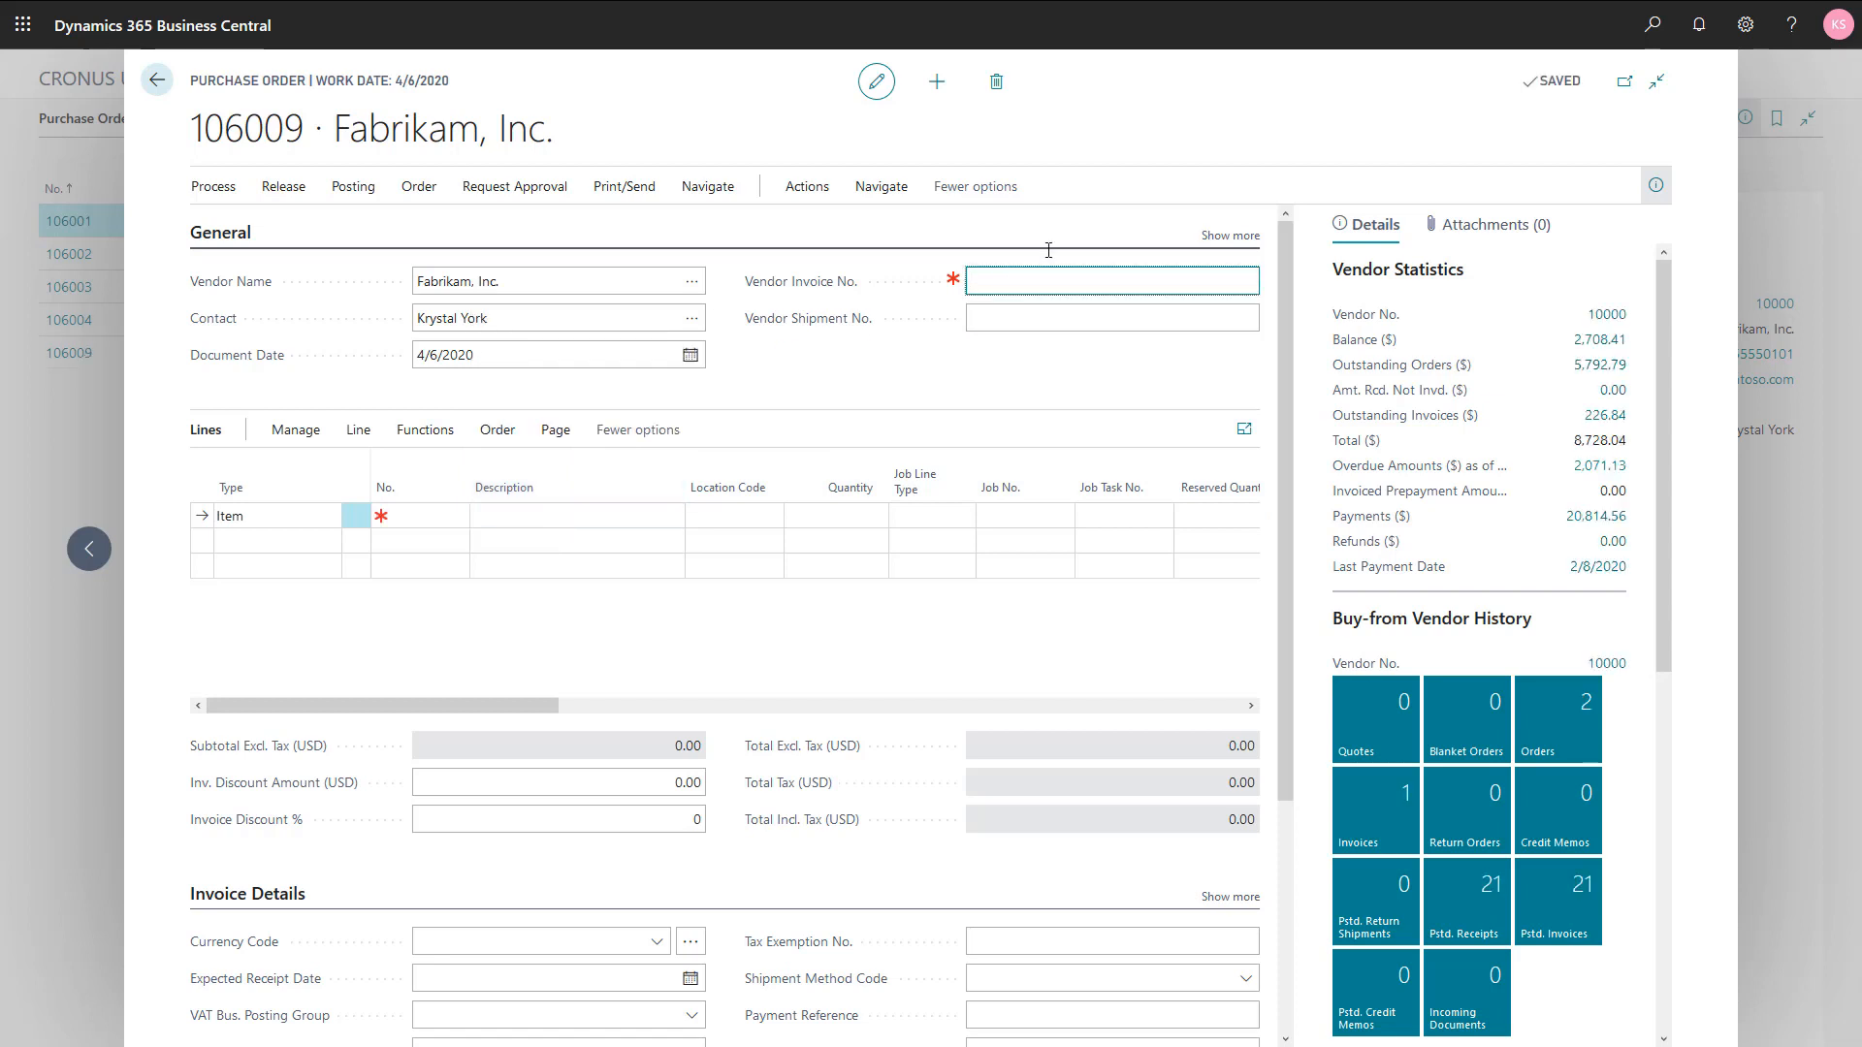
text(J819)
key(Tab)
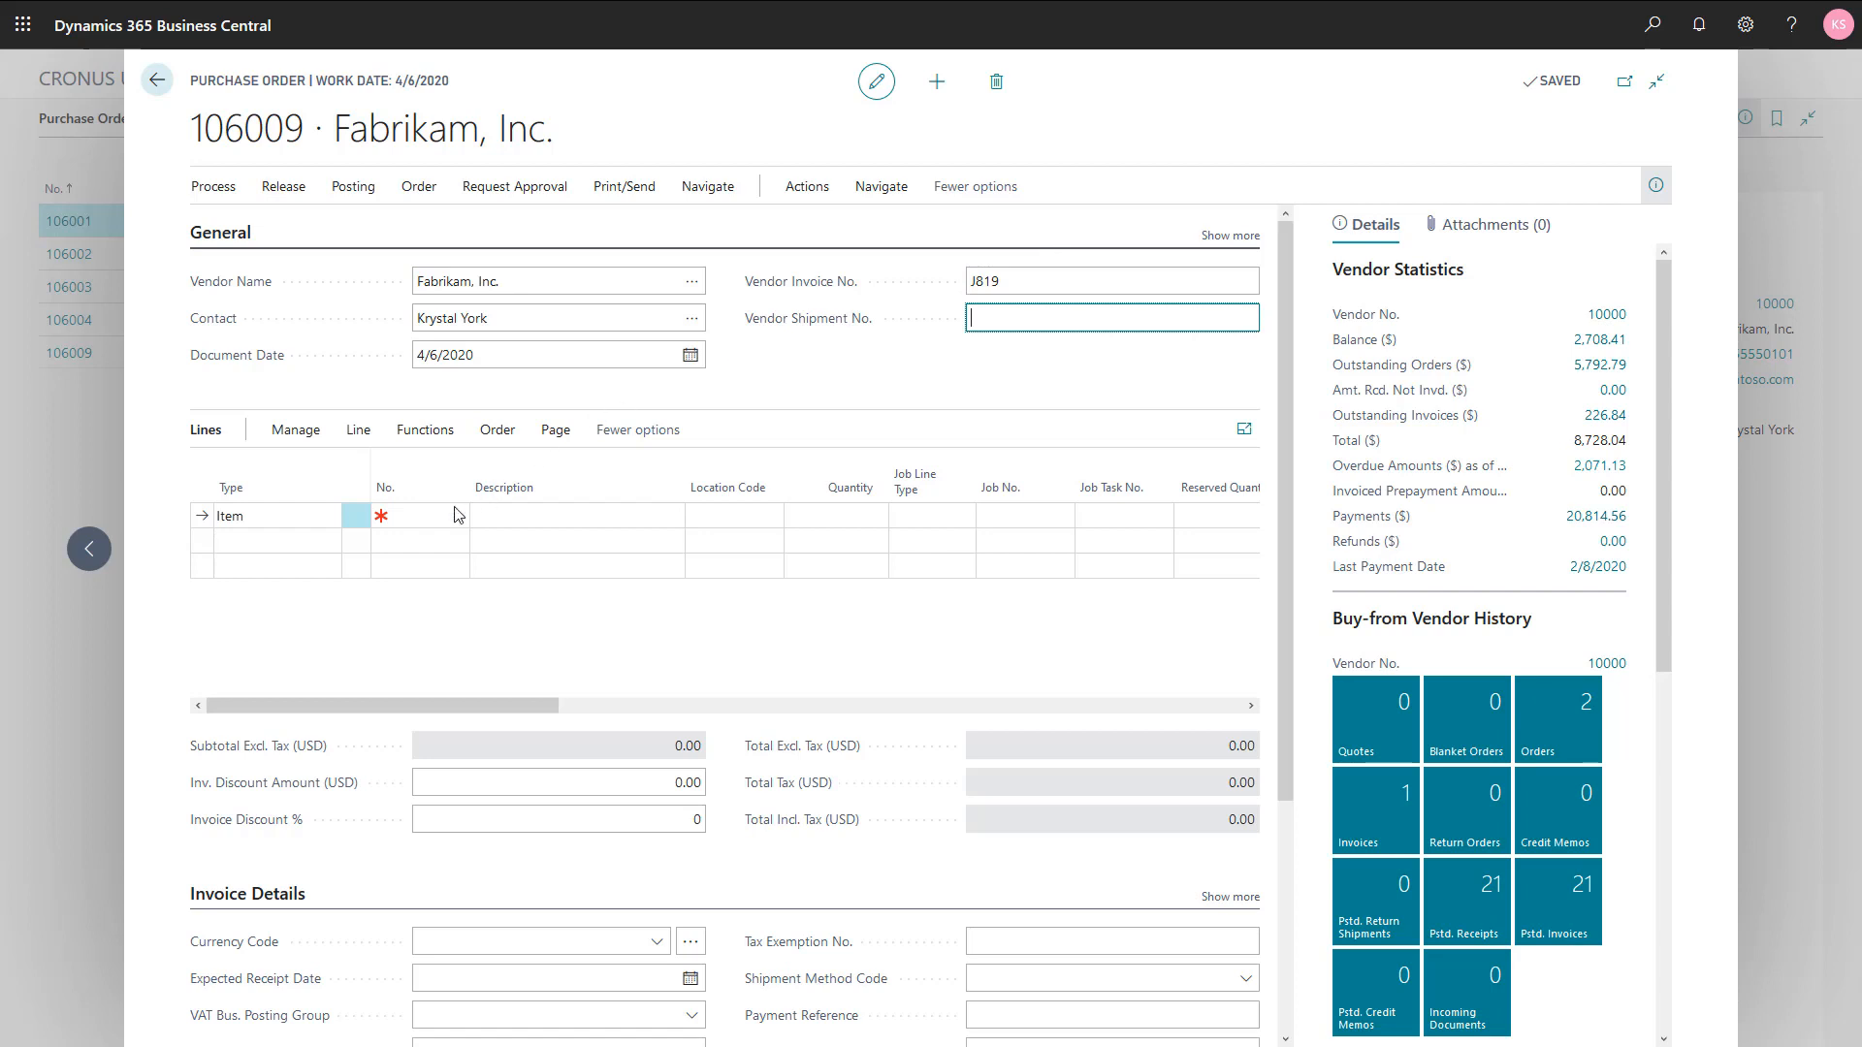
Step: Add item 1920-S ANTWERP Conference Table to the first purchase order line with a quantity of 3
click(392, 518)
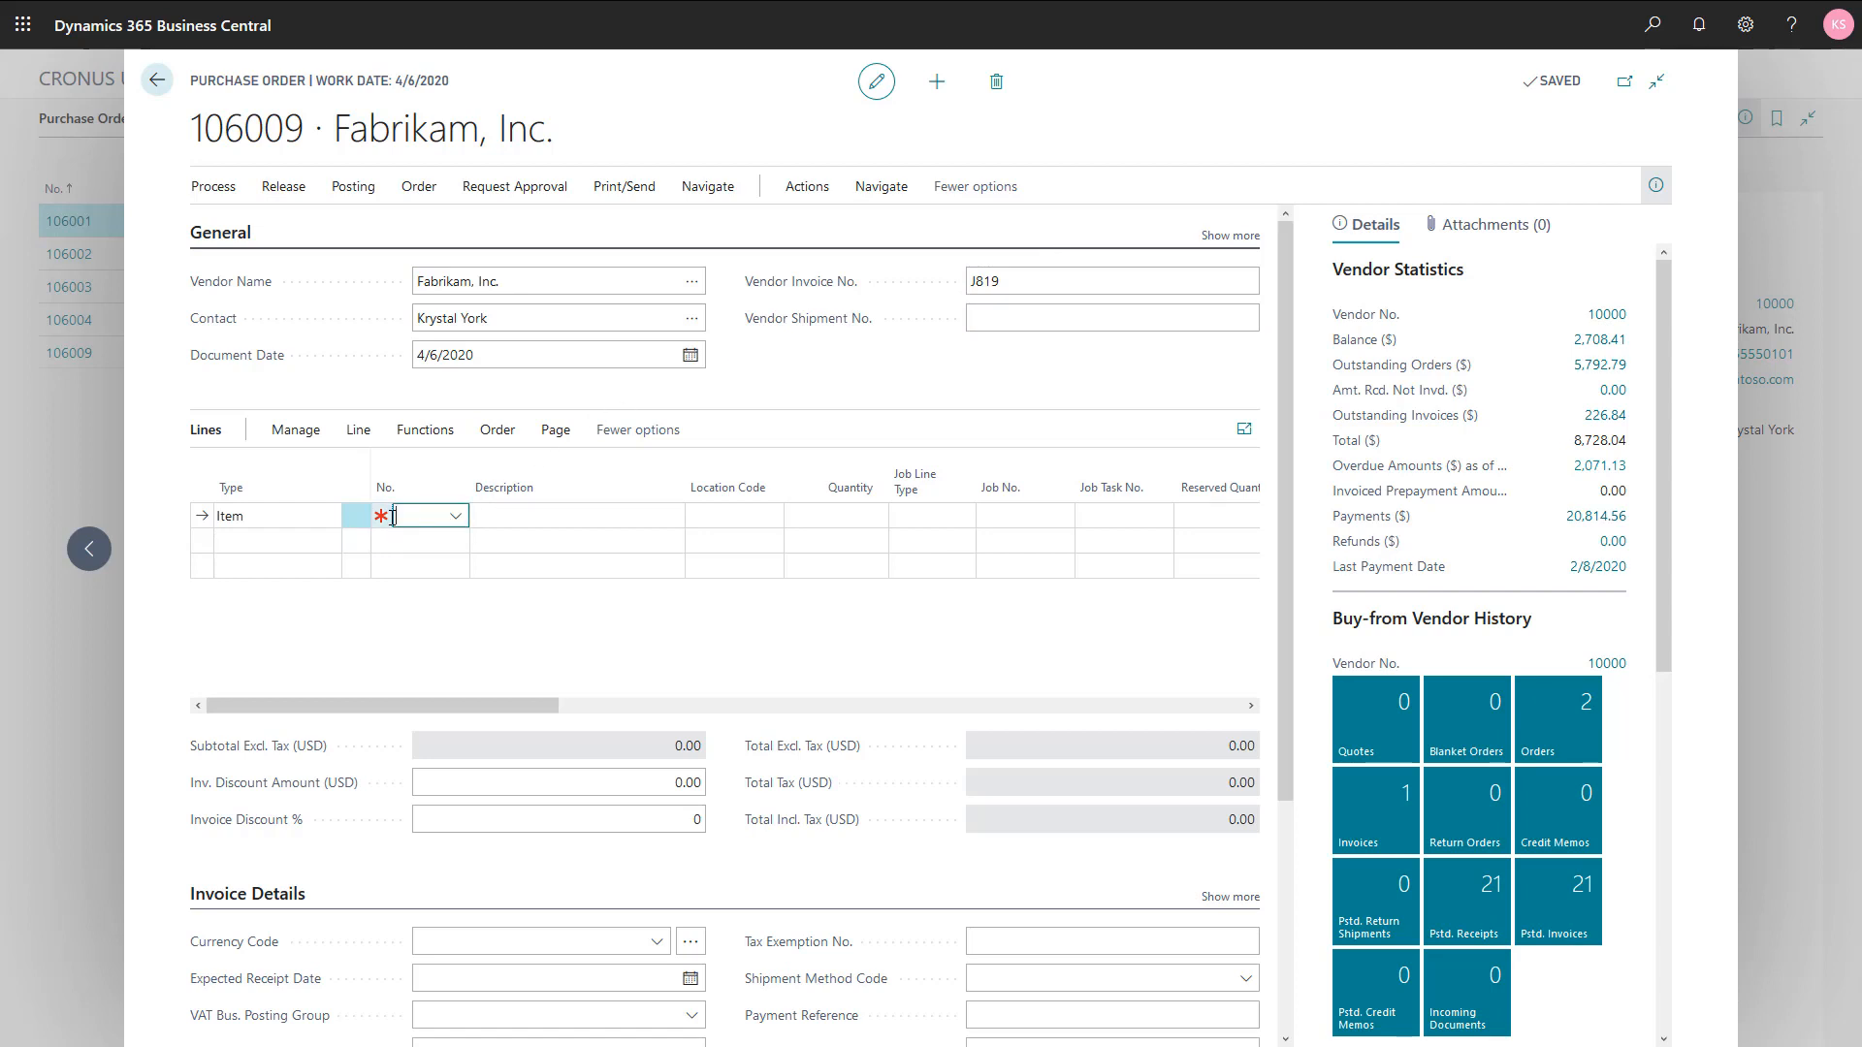
text(antw)
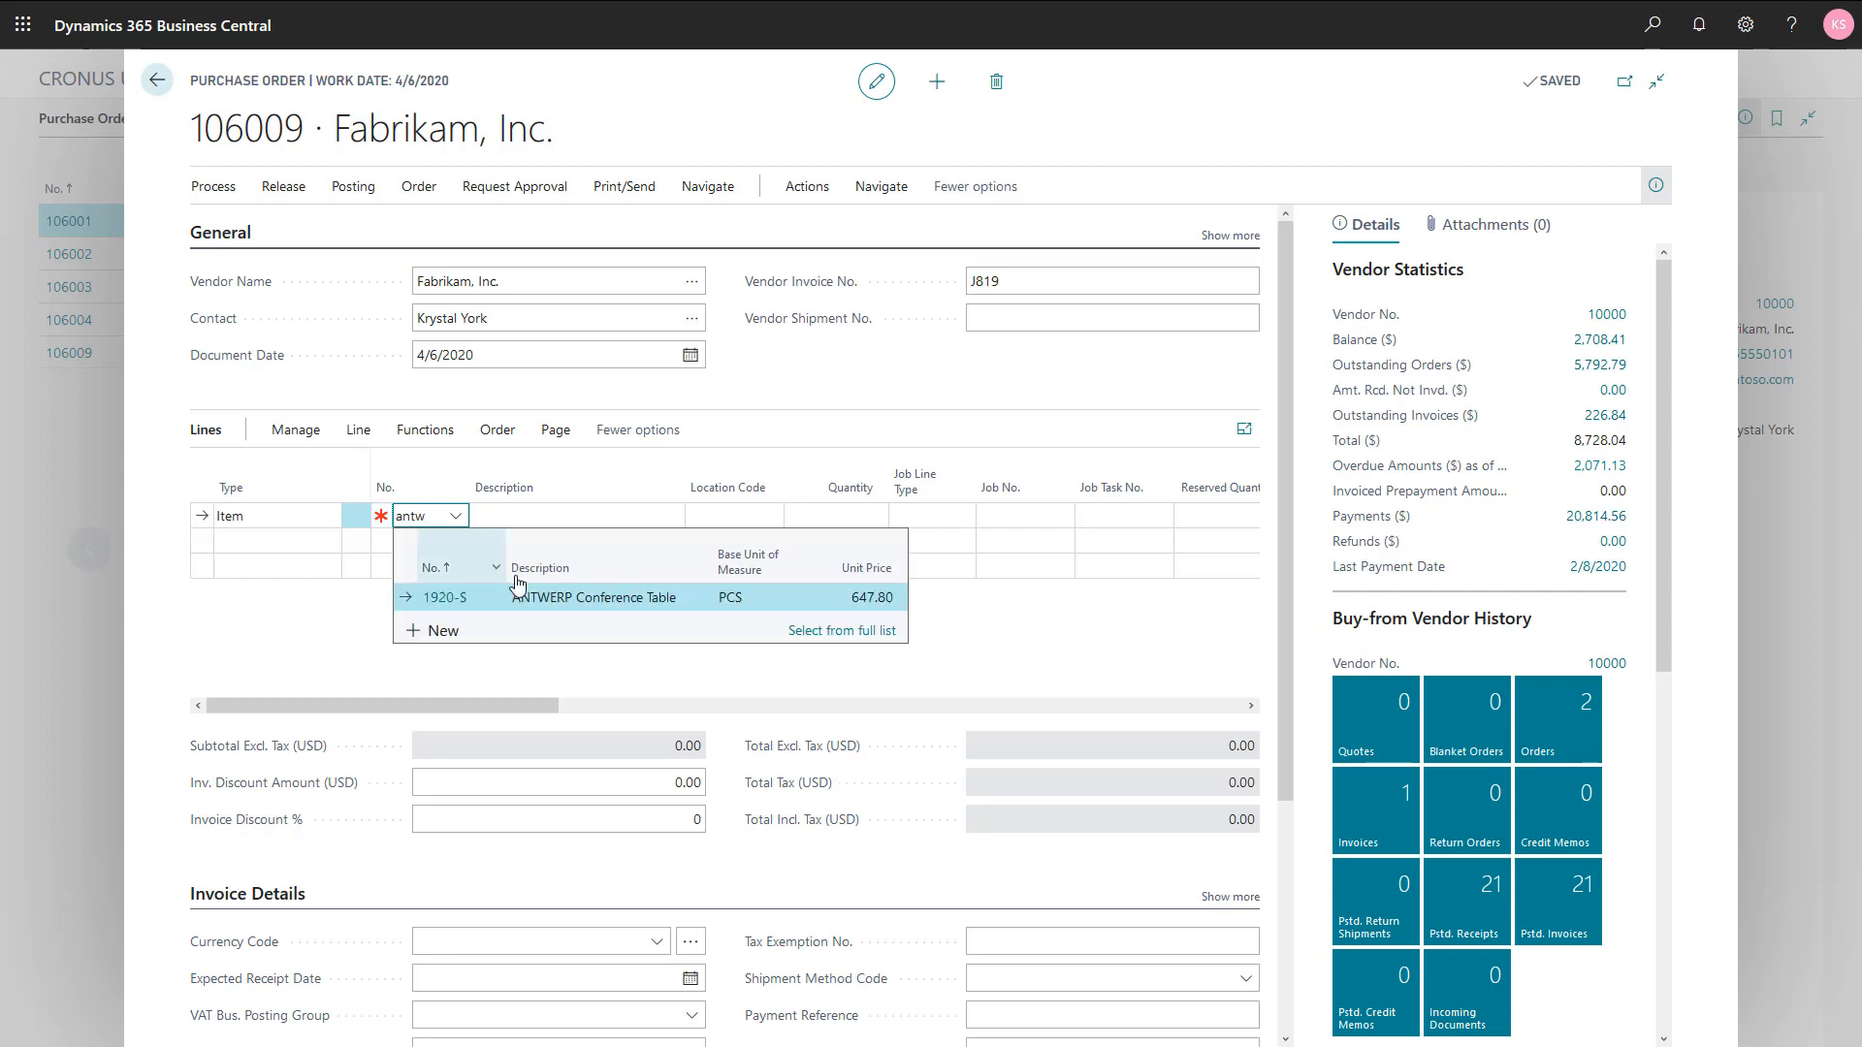
click(556, 604)
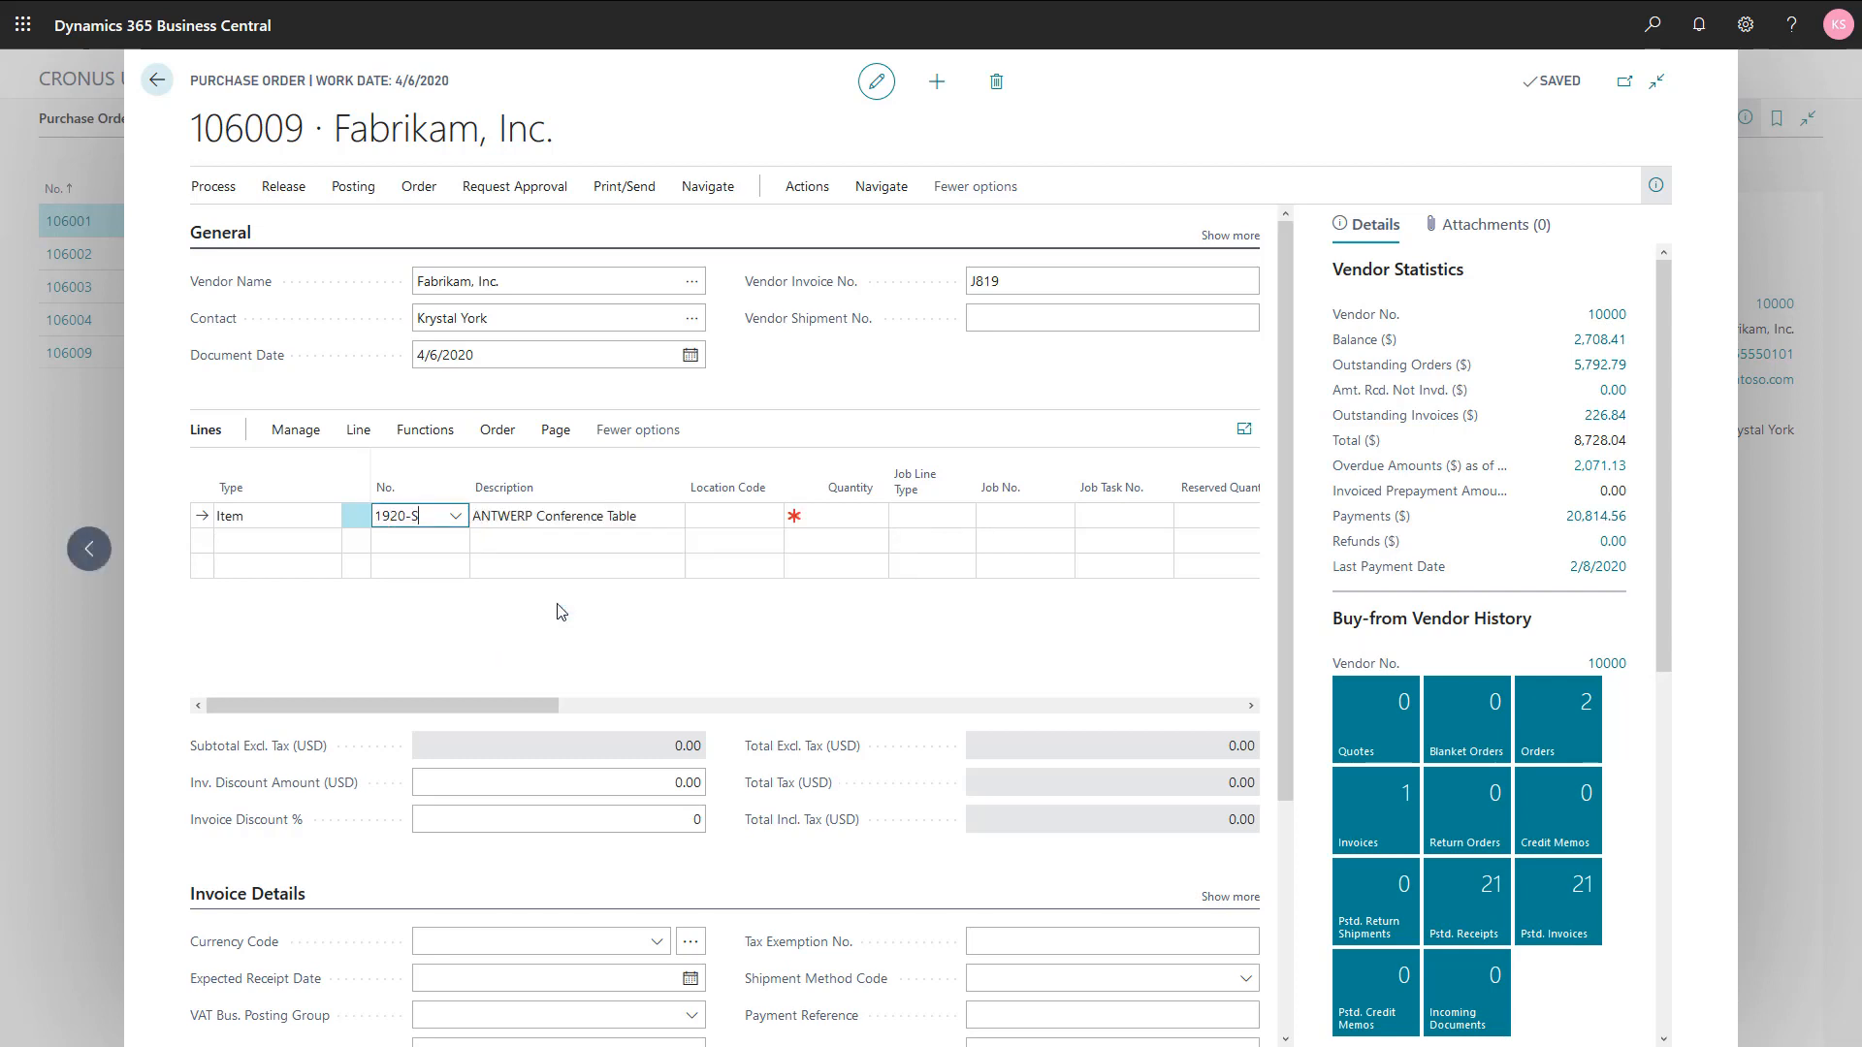
key(Tab)
key(Tab)
key(Tab)
key(Tab)
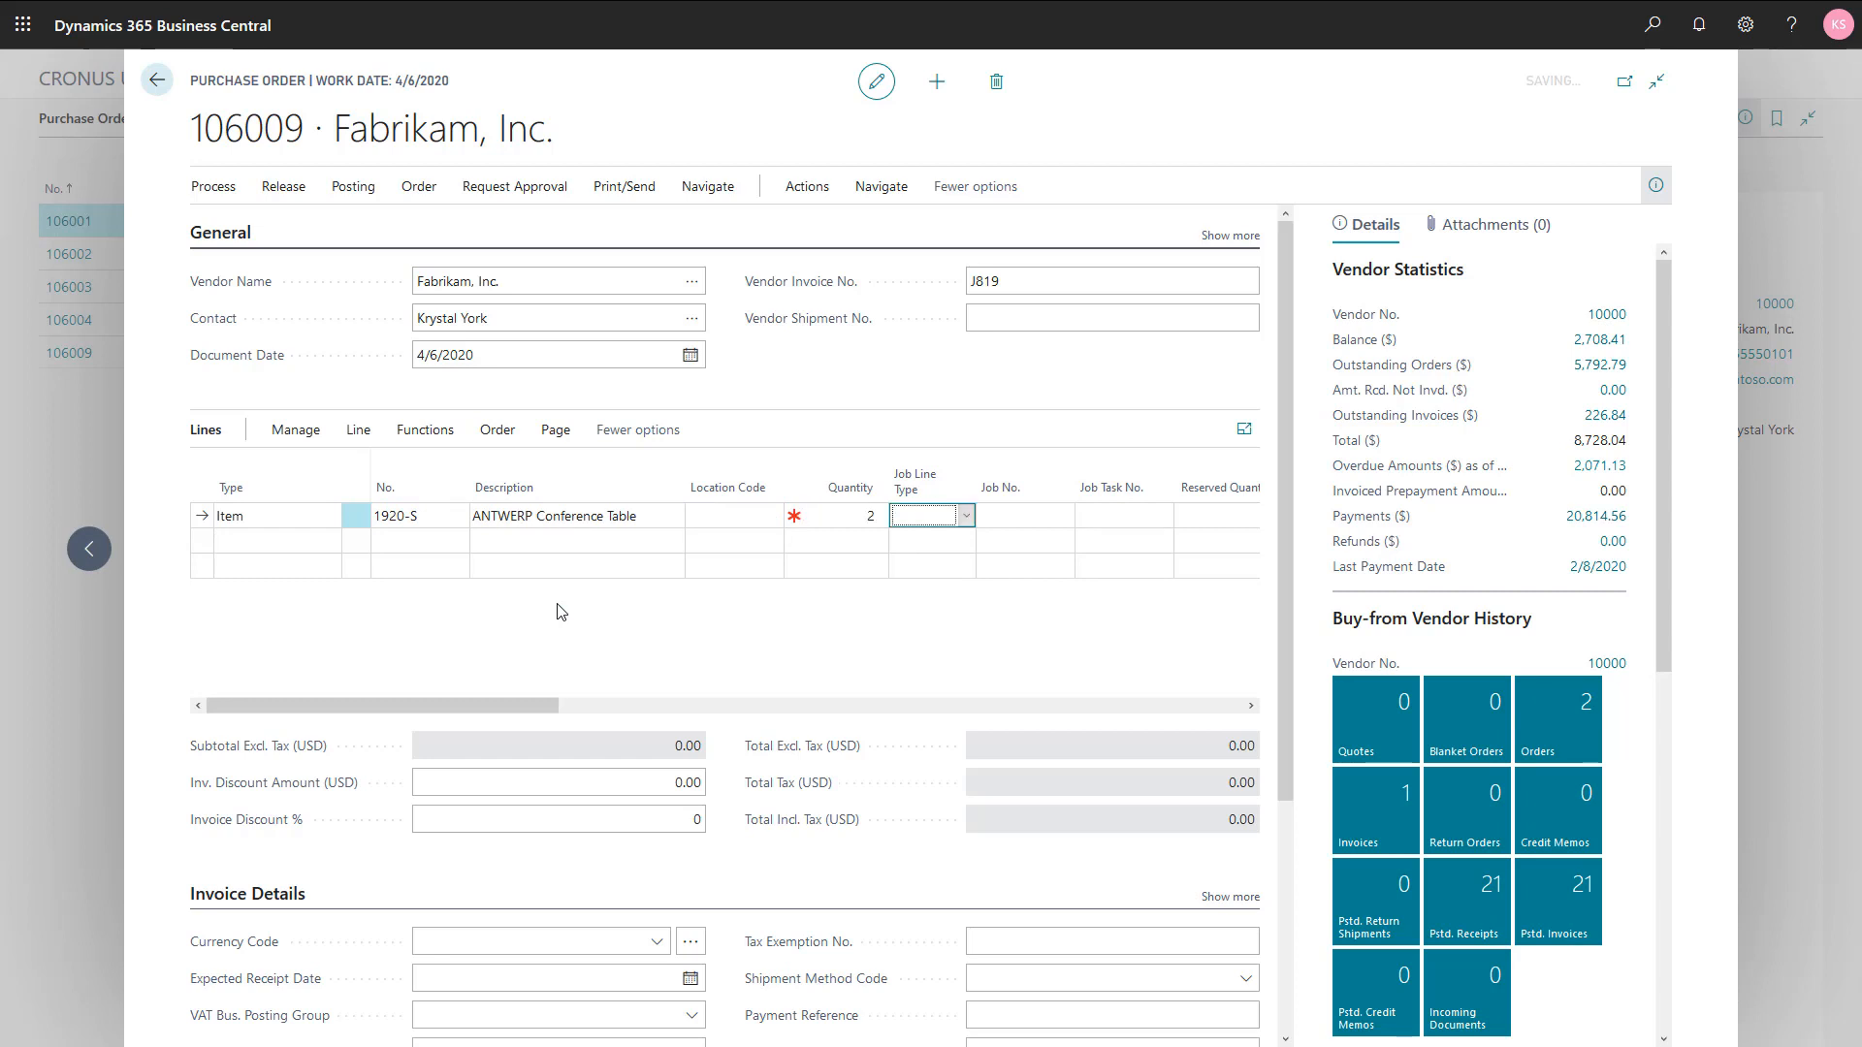
key(shift+Tab)
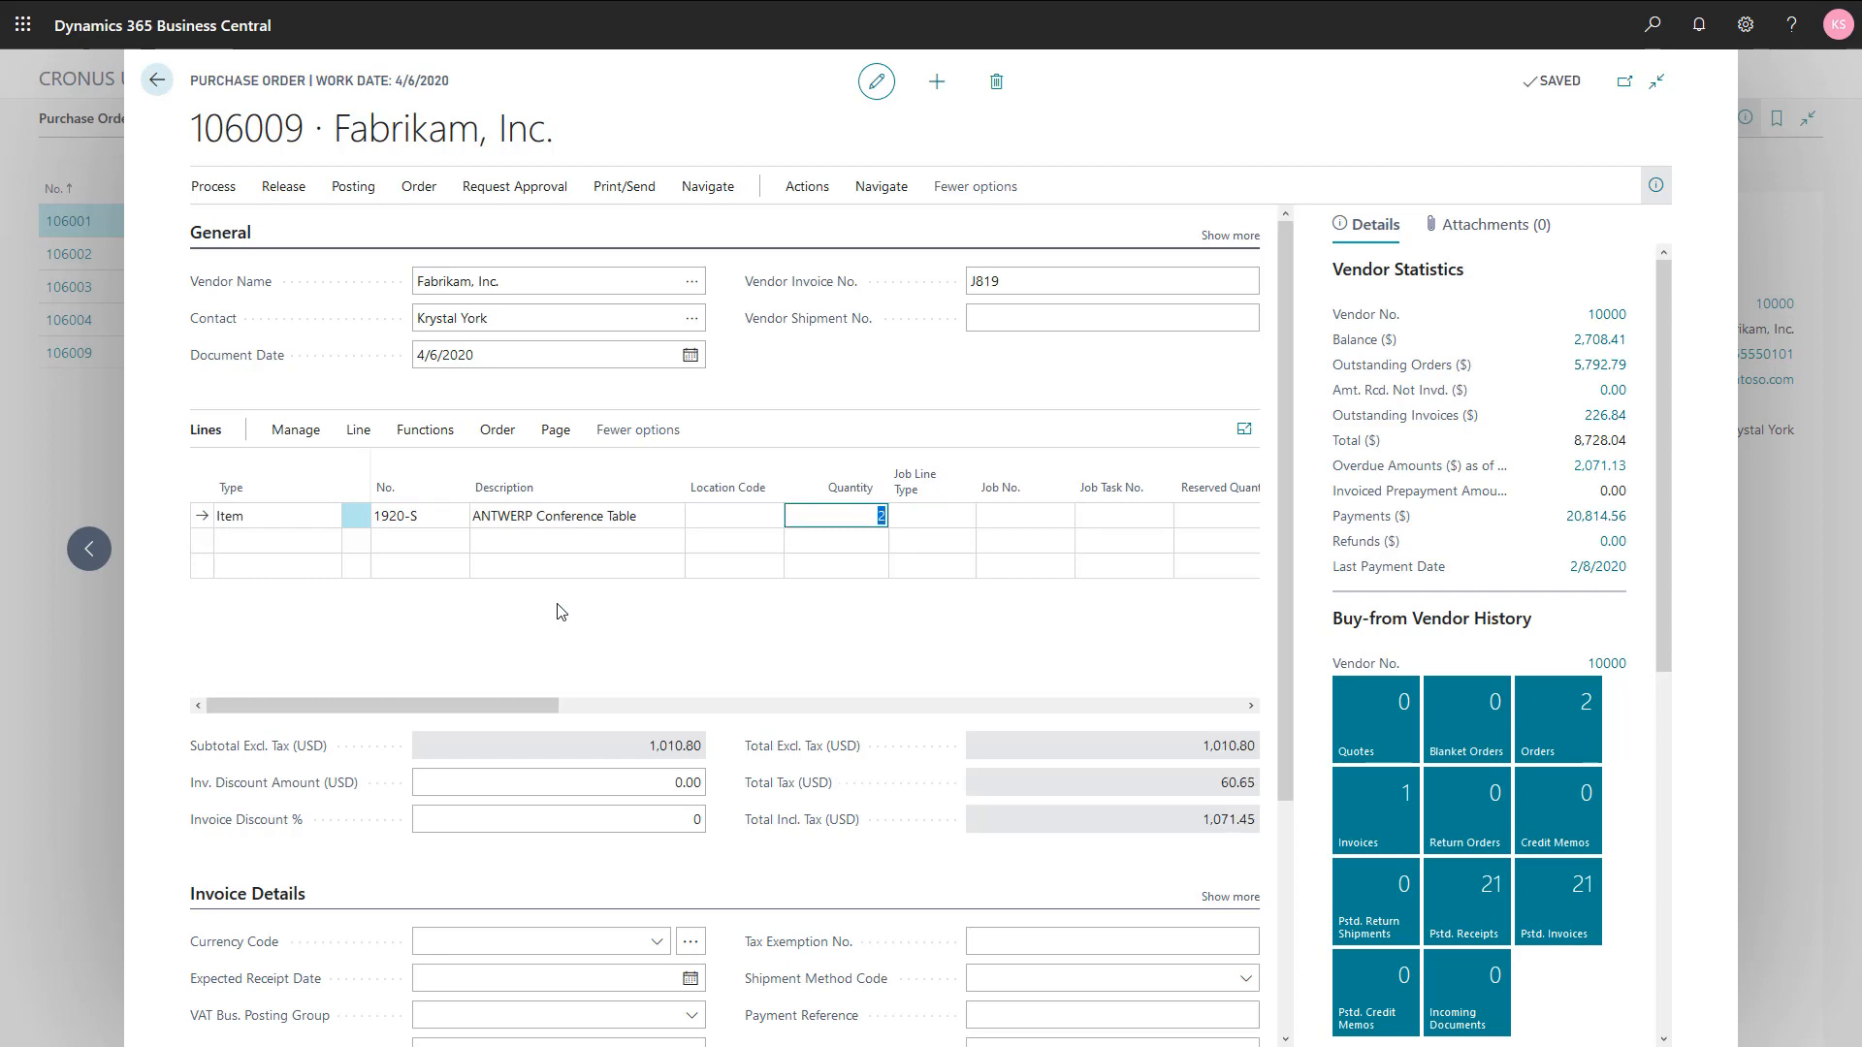
text(3)
key(shift+Tab)
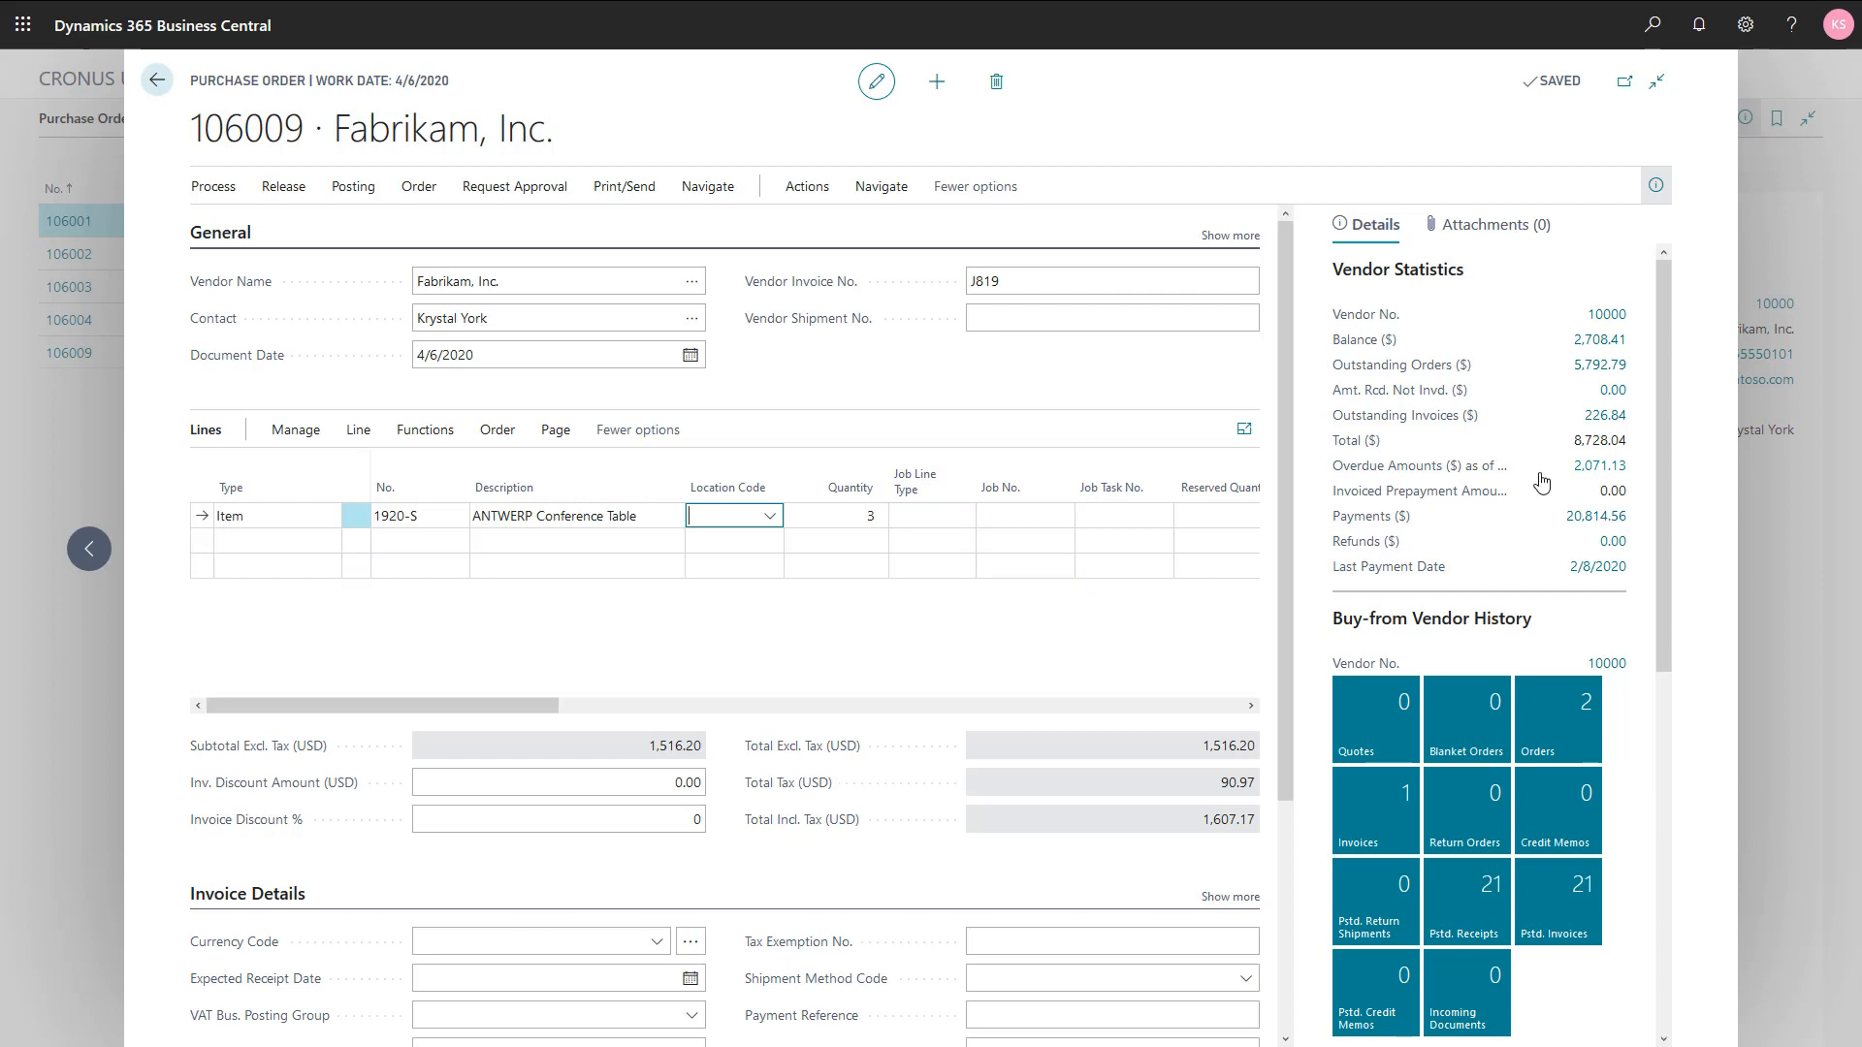
click(1746, 24)
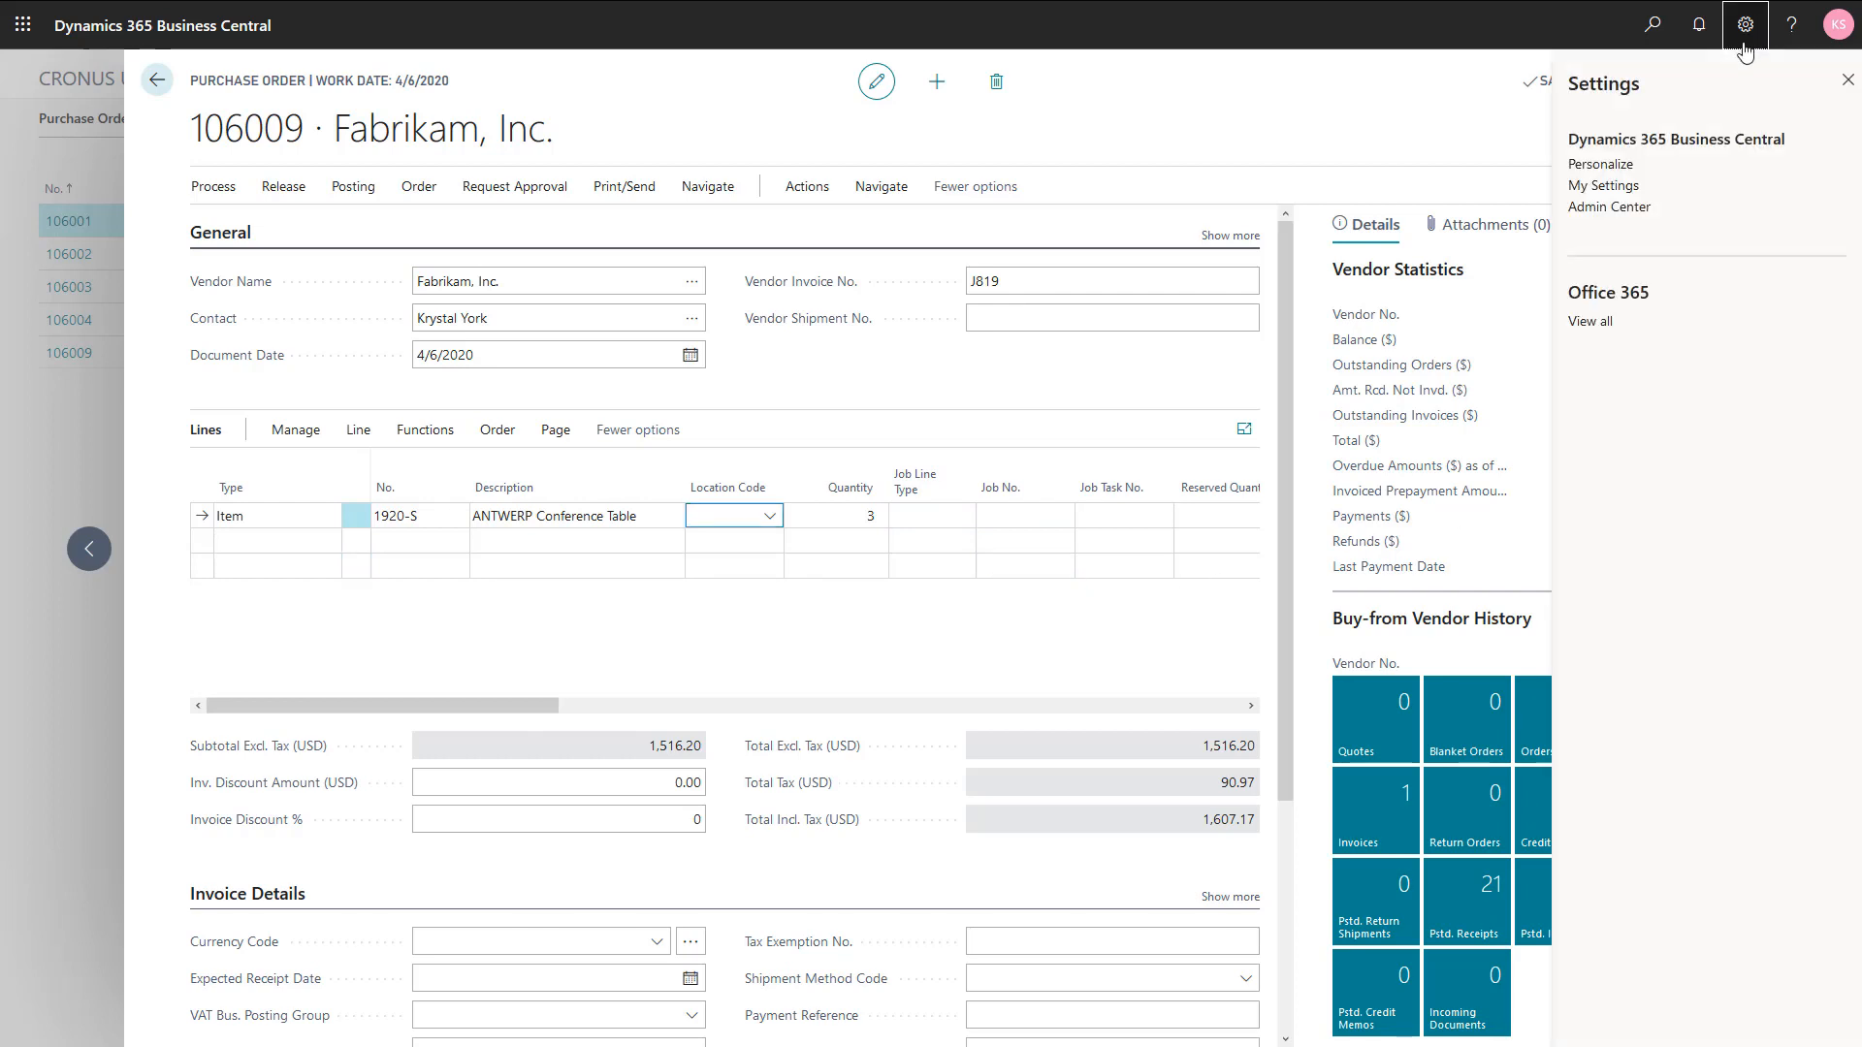
click(1628, 165)
click(1745, 29)
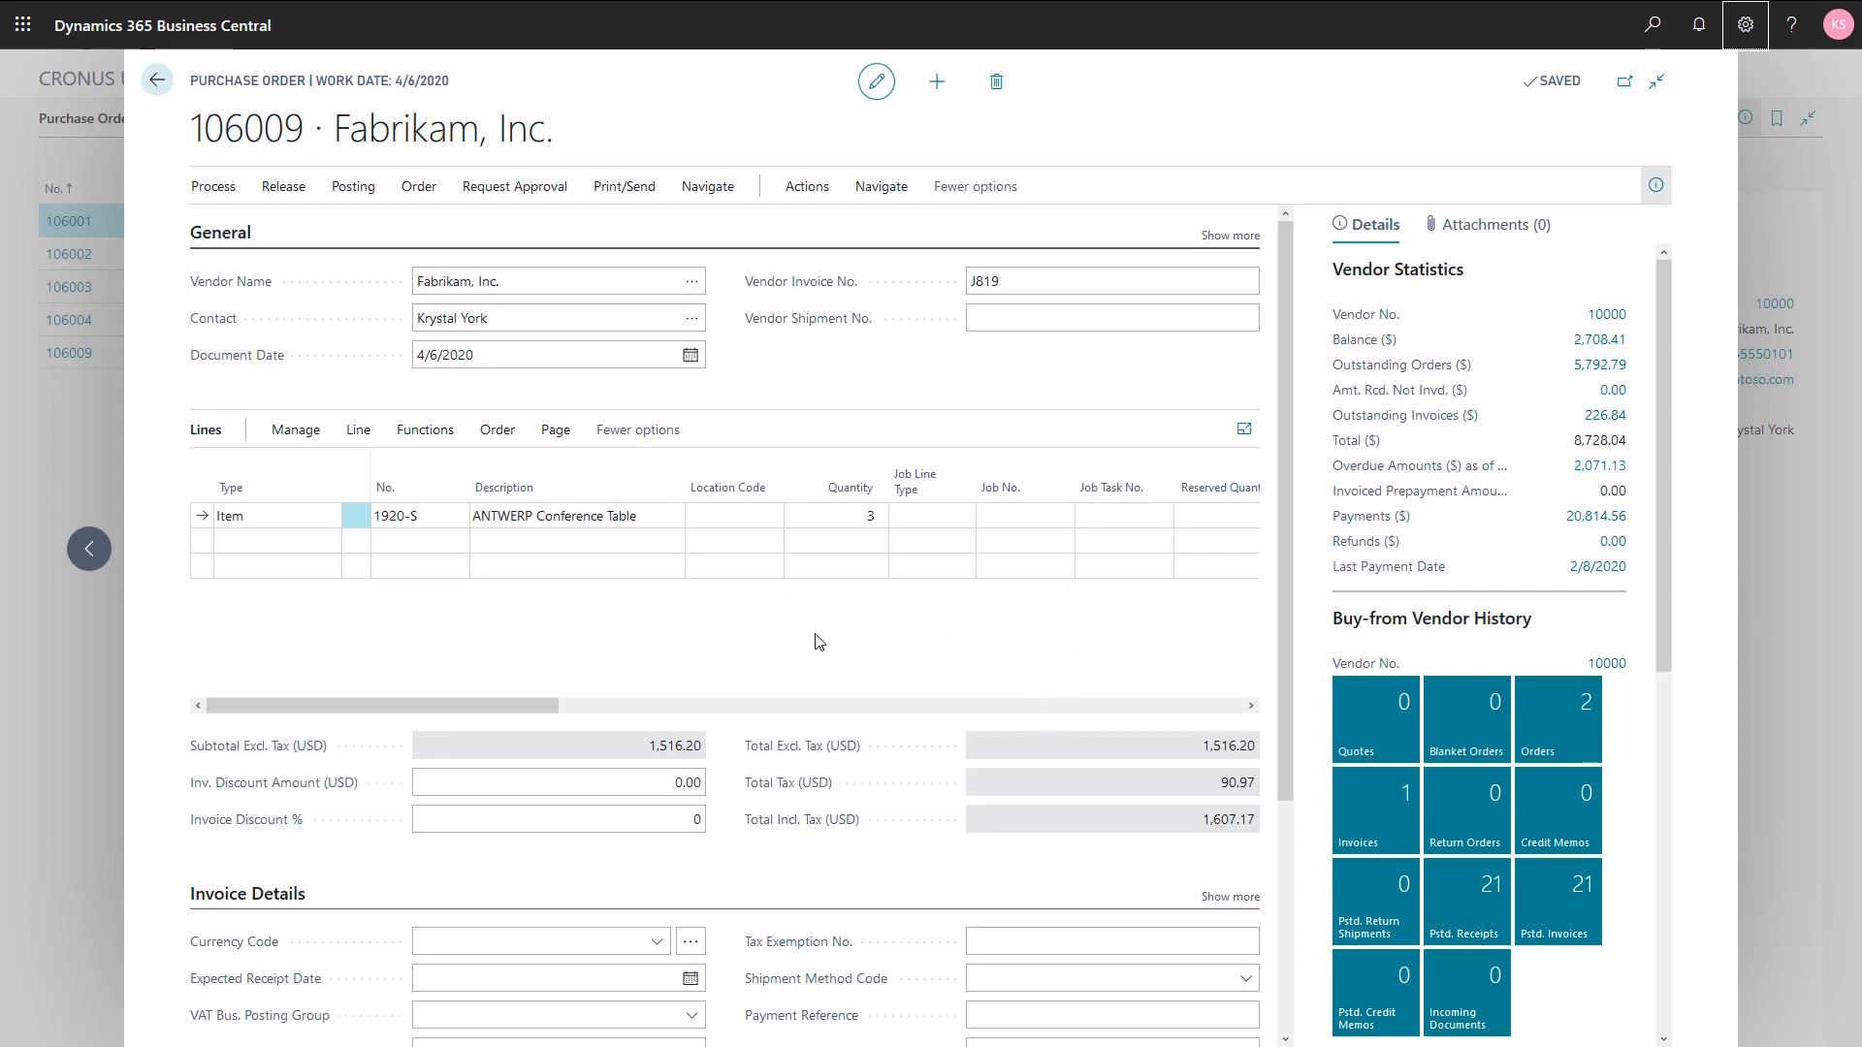
Step: Assign the conference table line to job J00020, Set up work areas, and job task 220 Decoration
click(1005, 517)
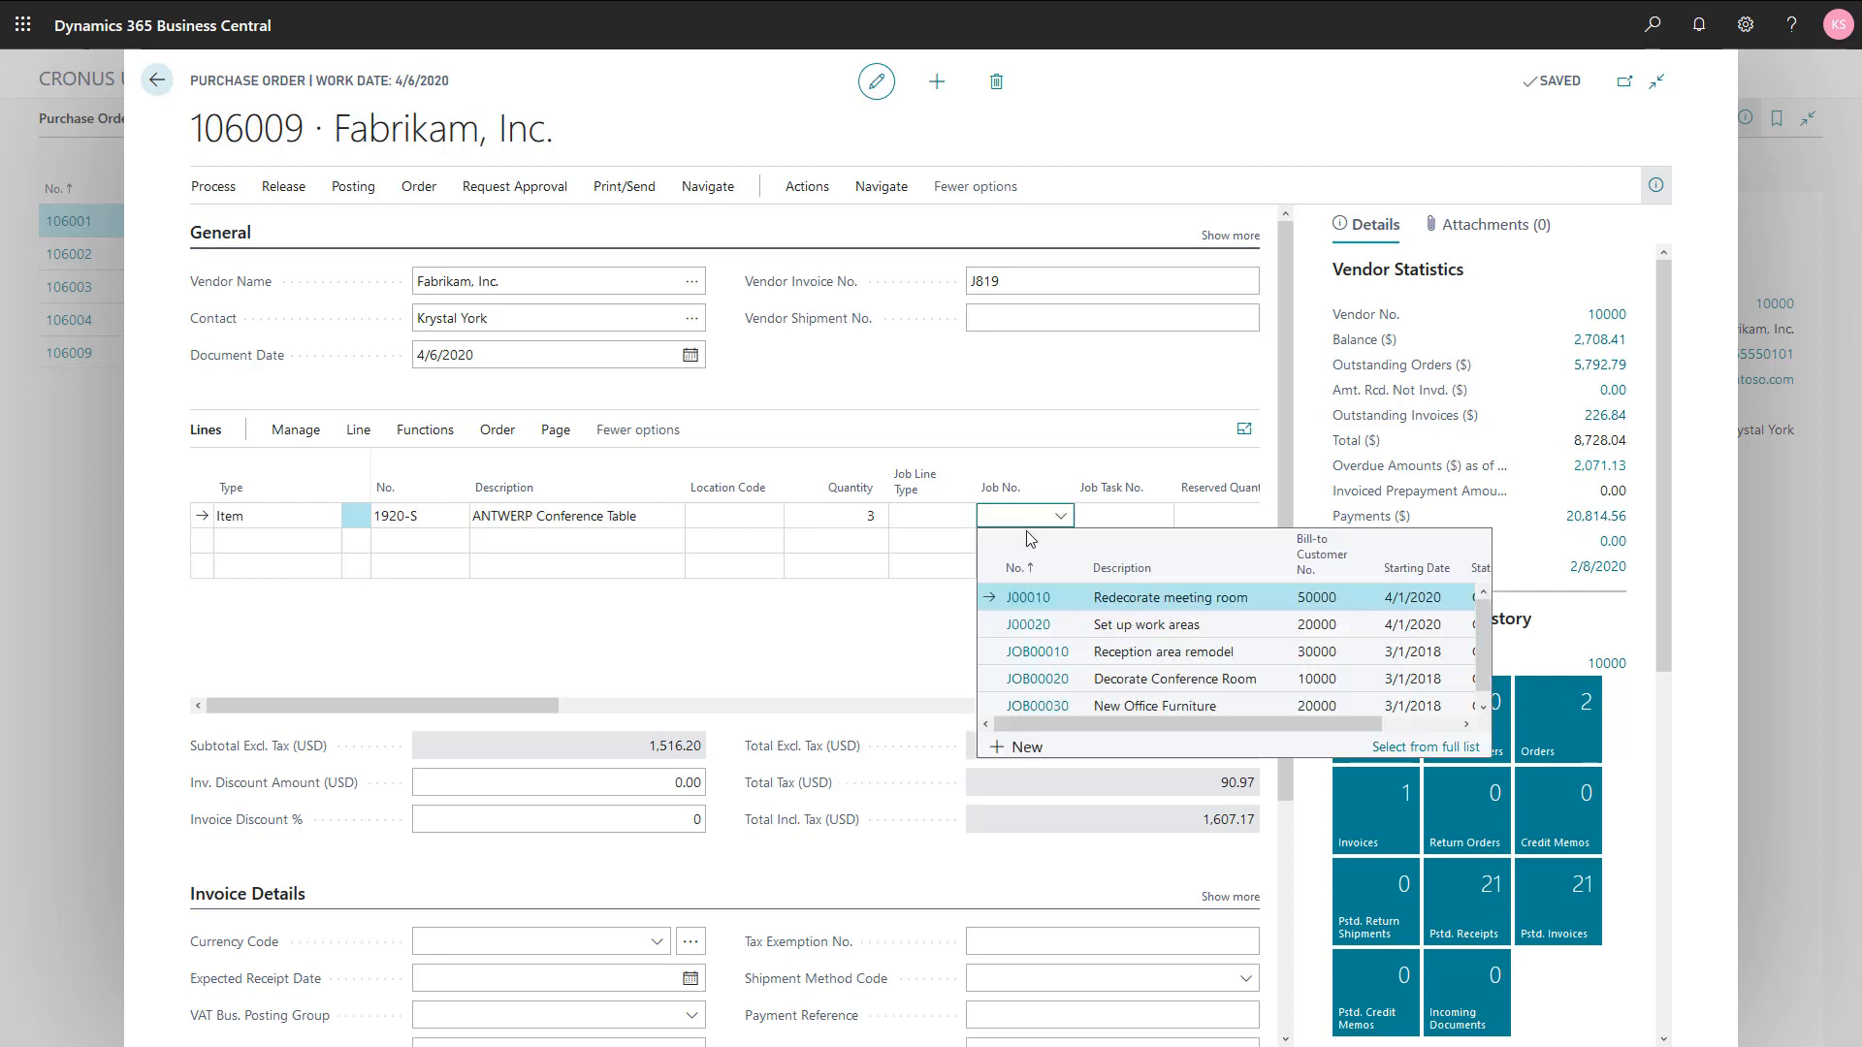
click(1136, 625)
click(1164, 517)
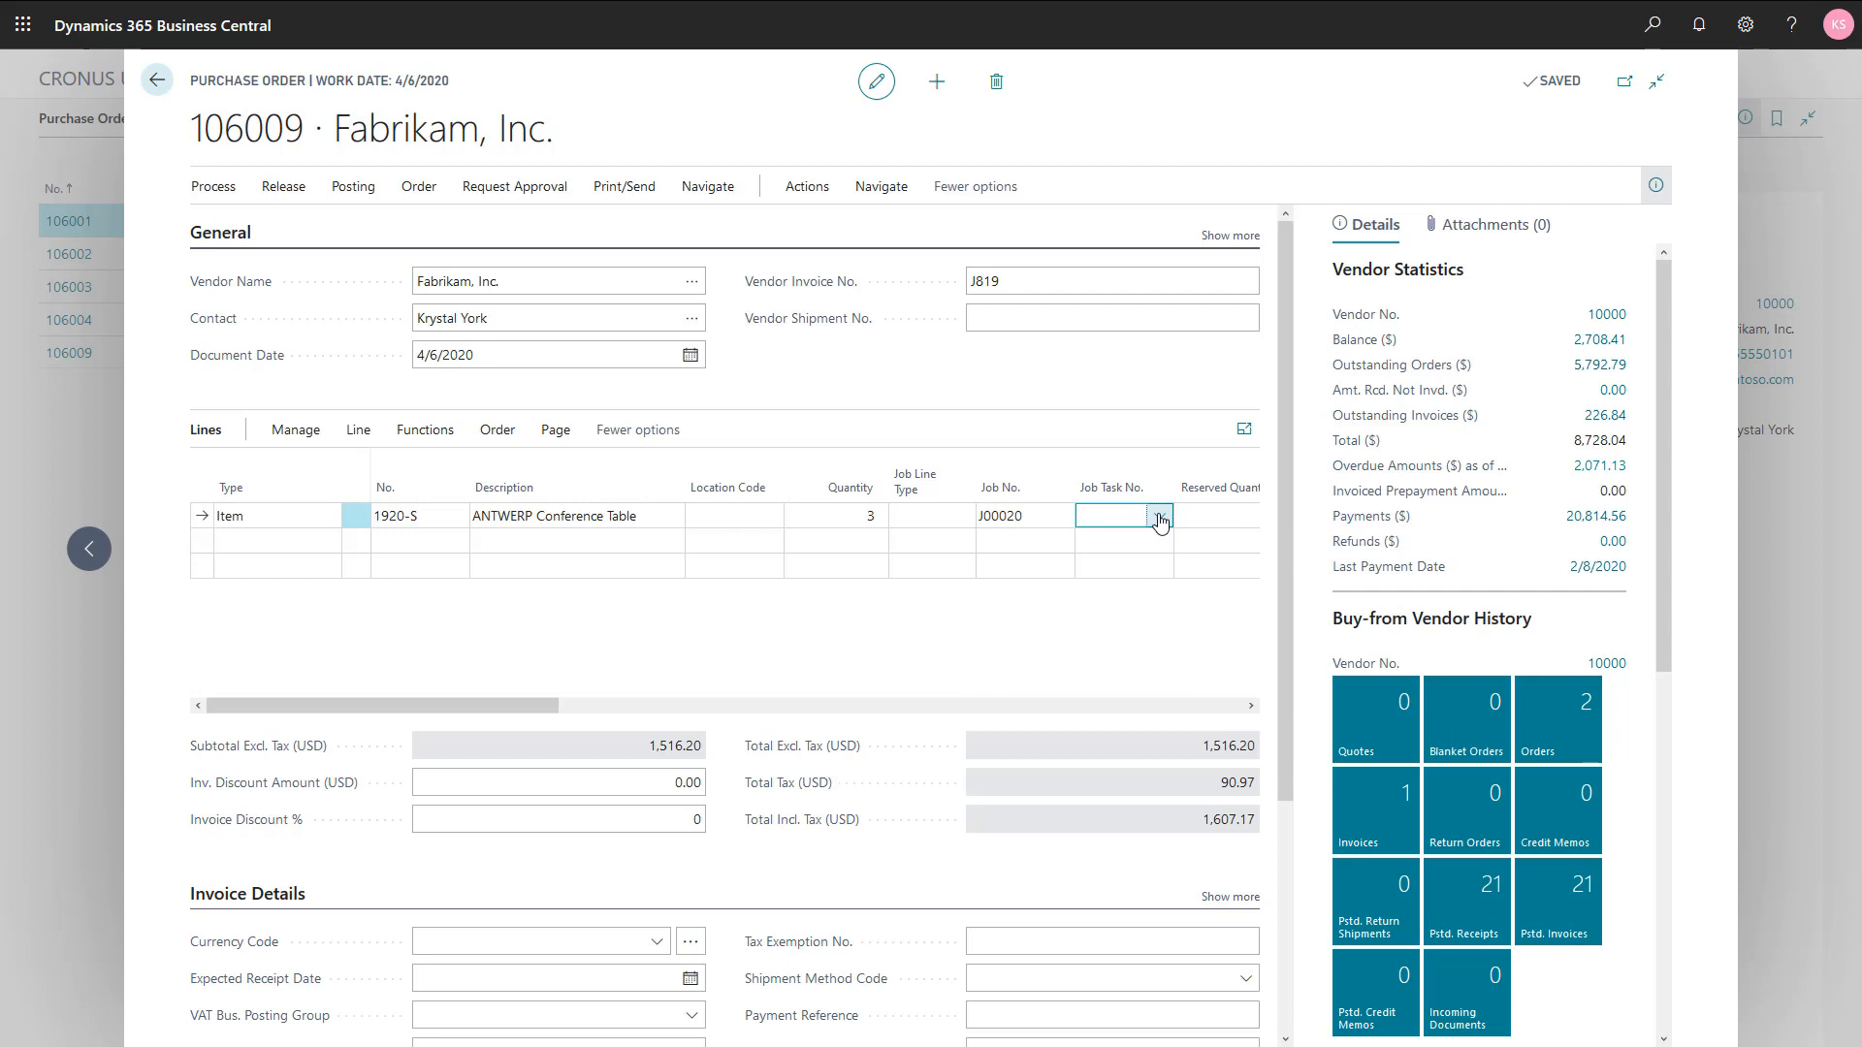
click(1160, 517)
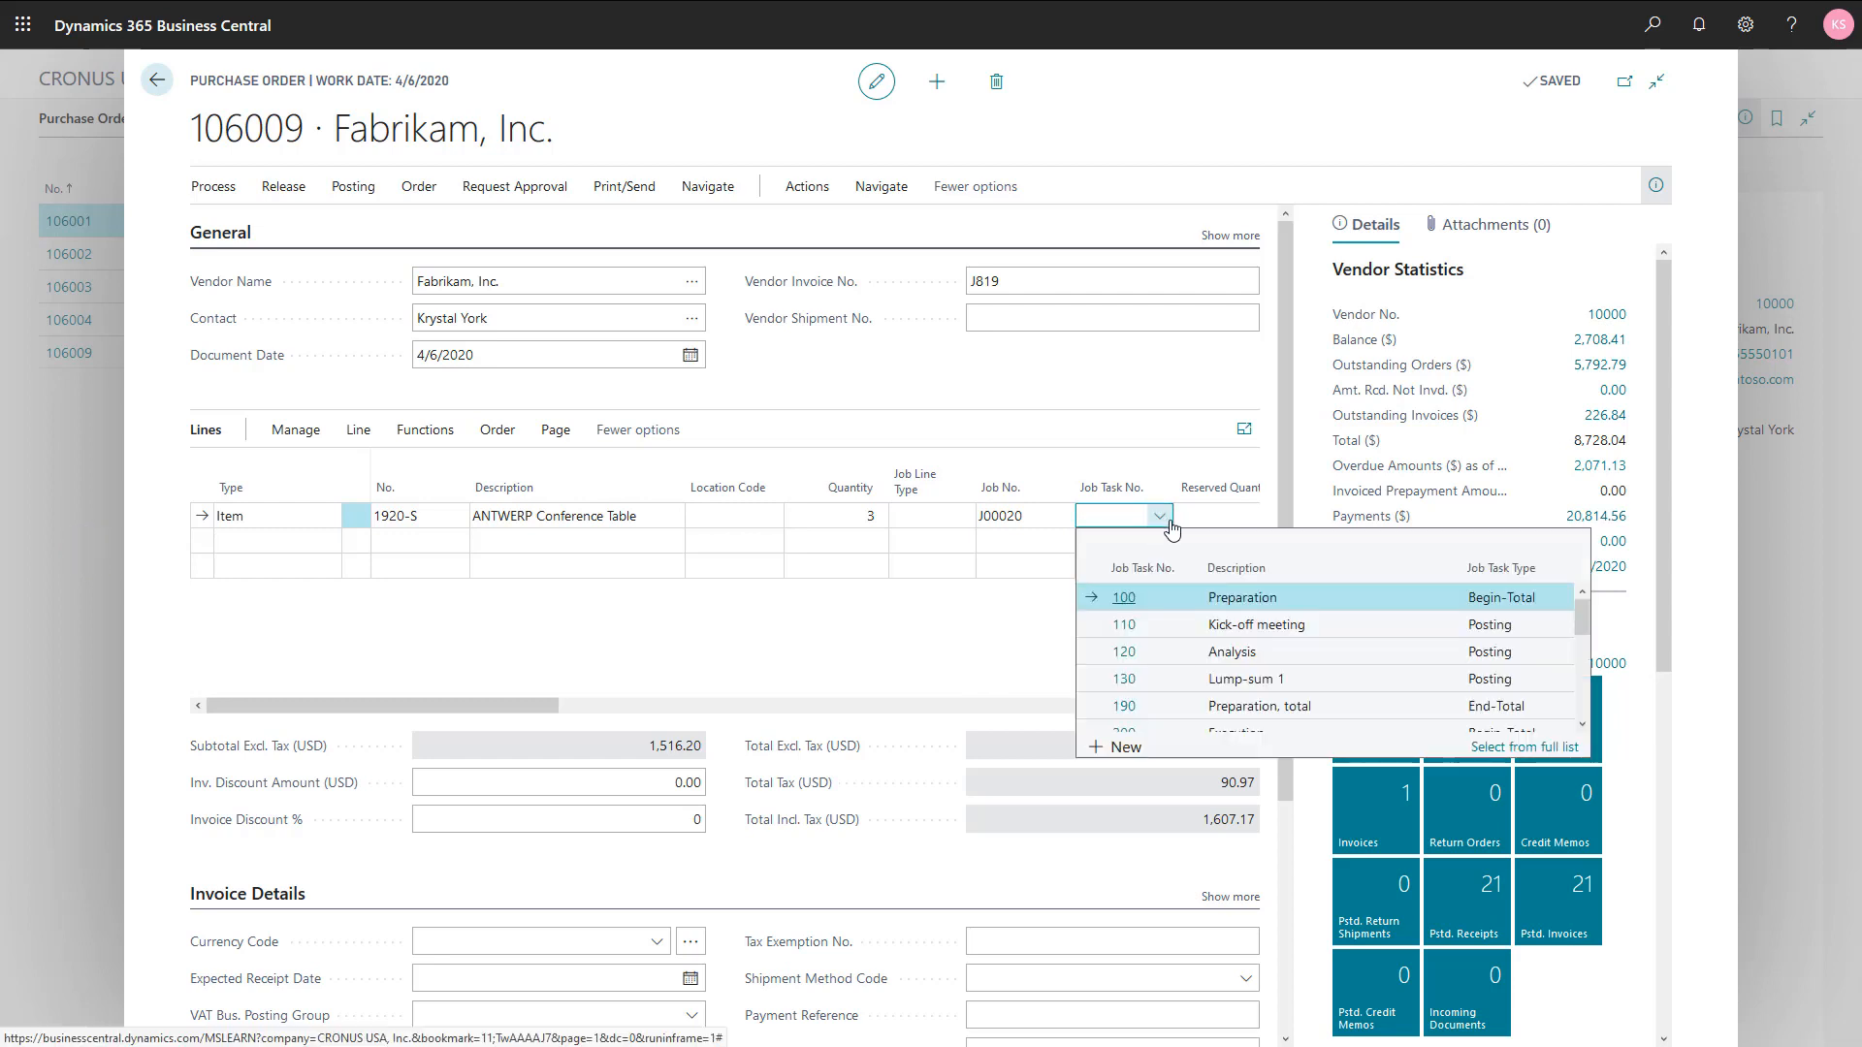
click(1583, 725)
click(1583, 725)
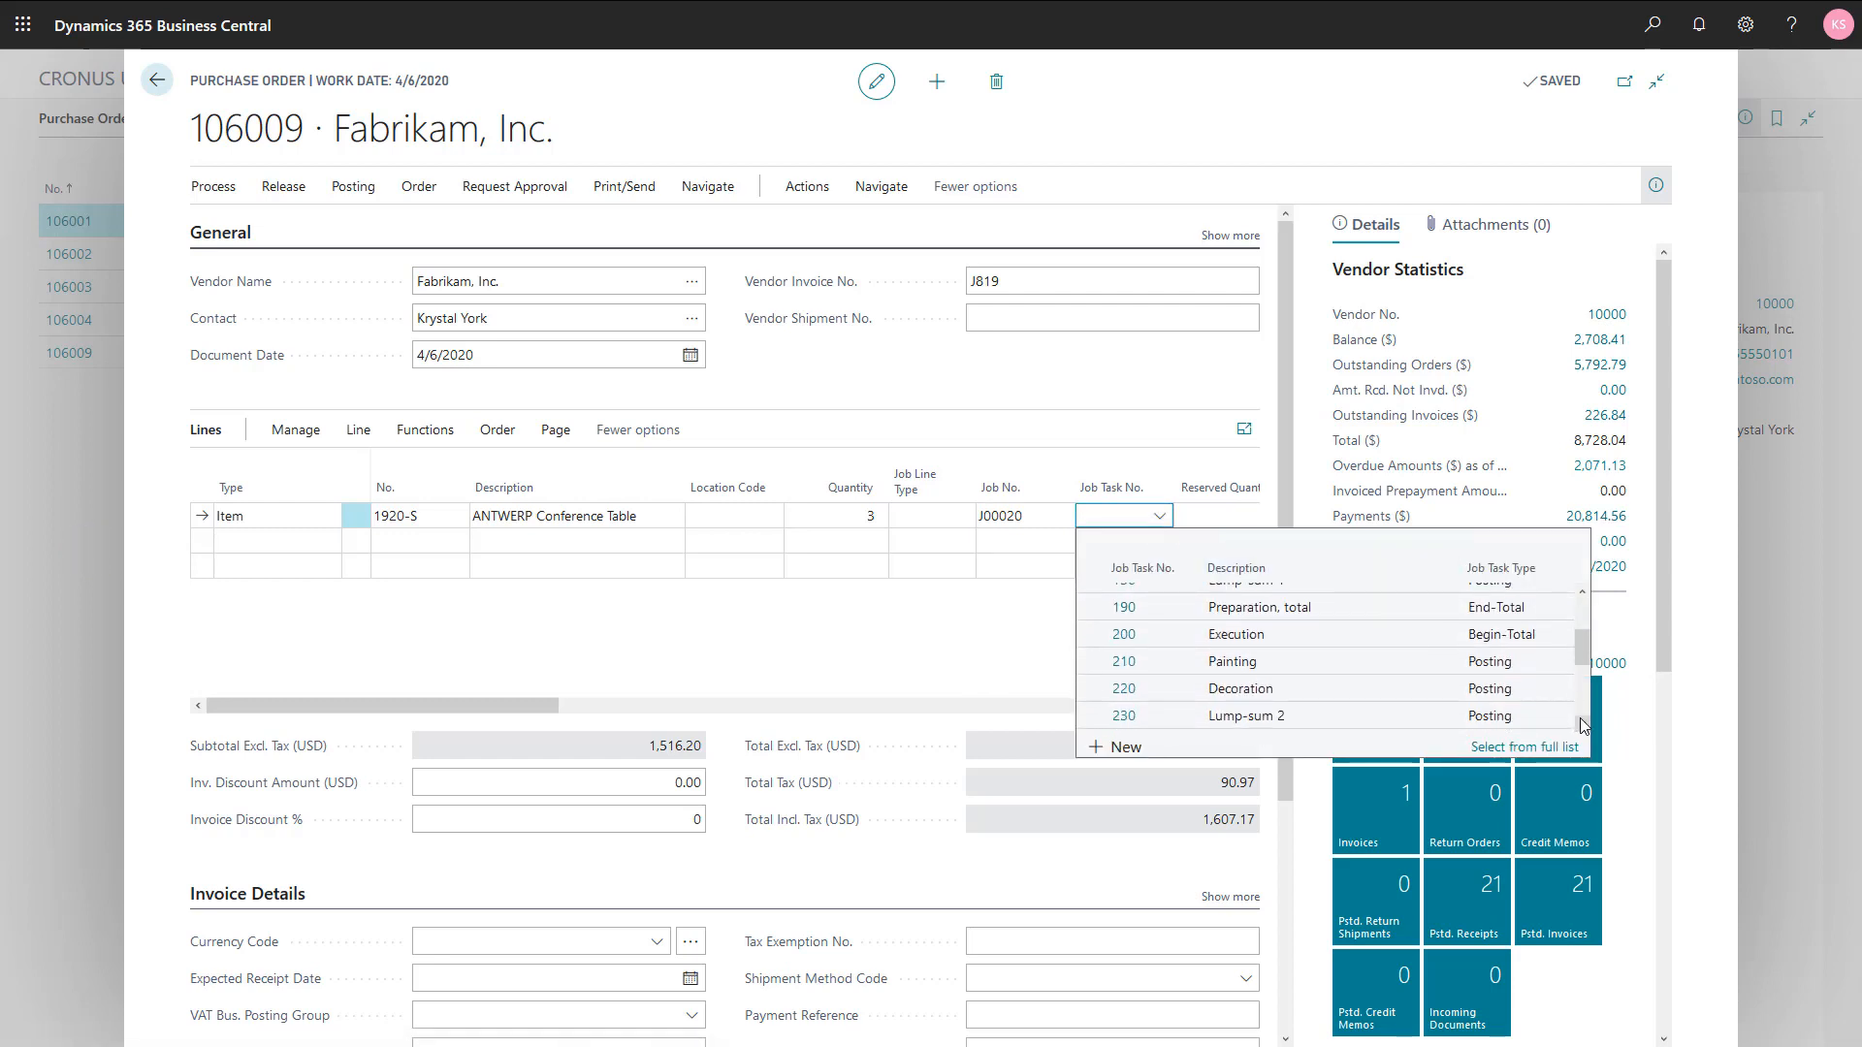
click(1316, 691)
key(shift+Tab)
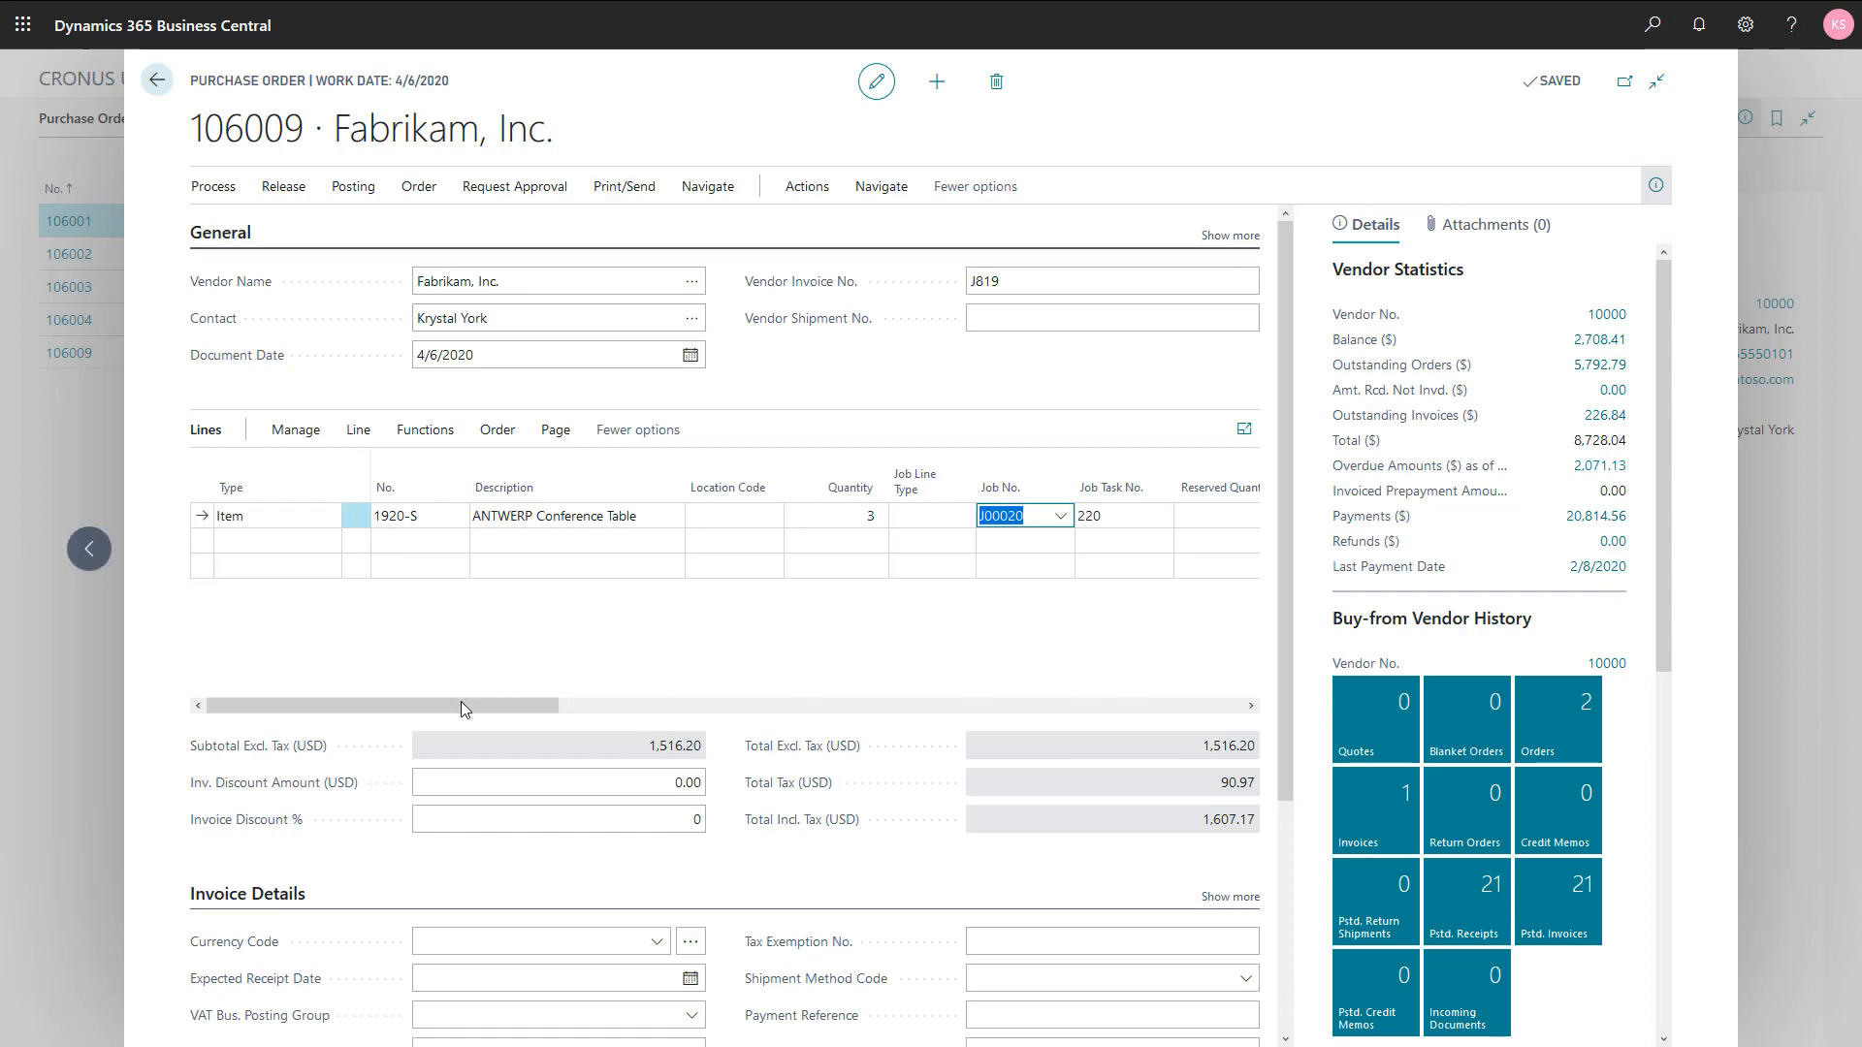
Step: Review the remaining columns of the purchase line and the available Job Line Type options
drag(464, 703, 604, 705)
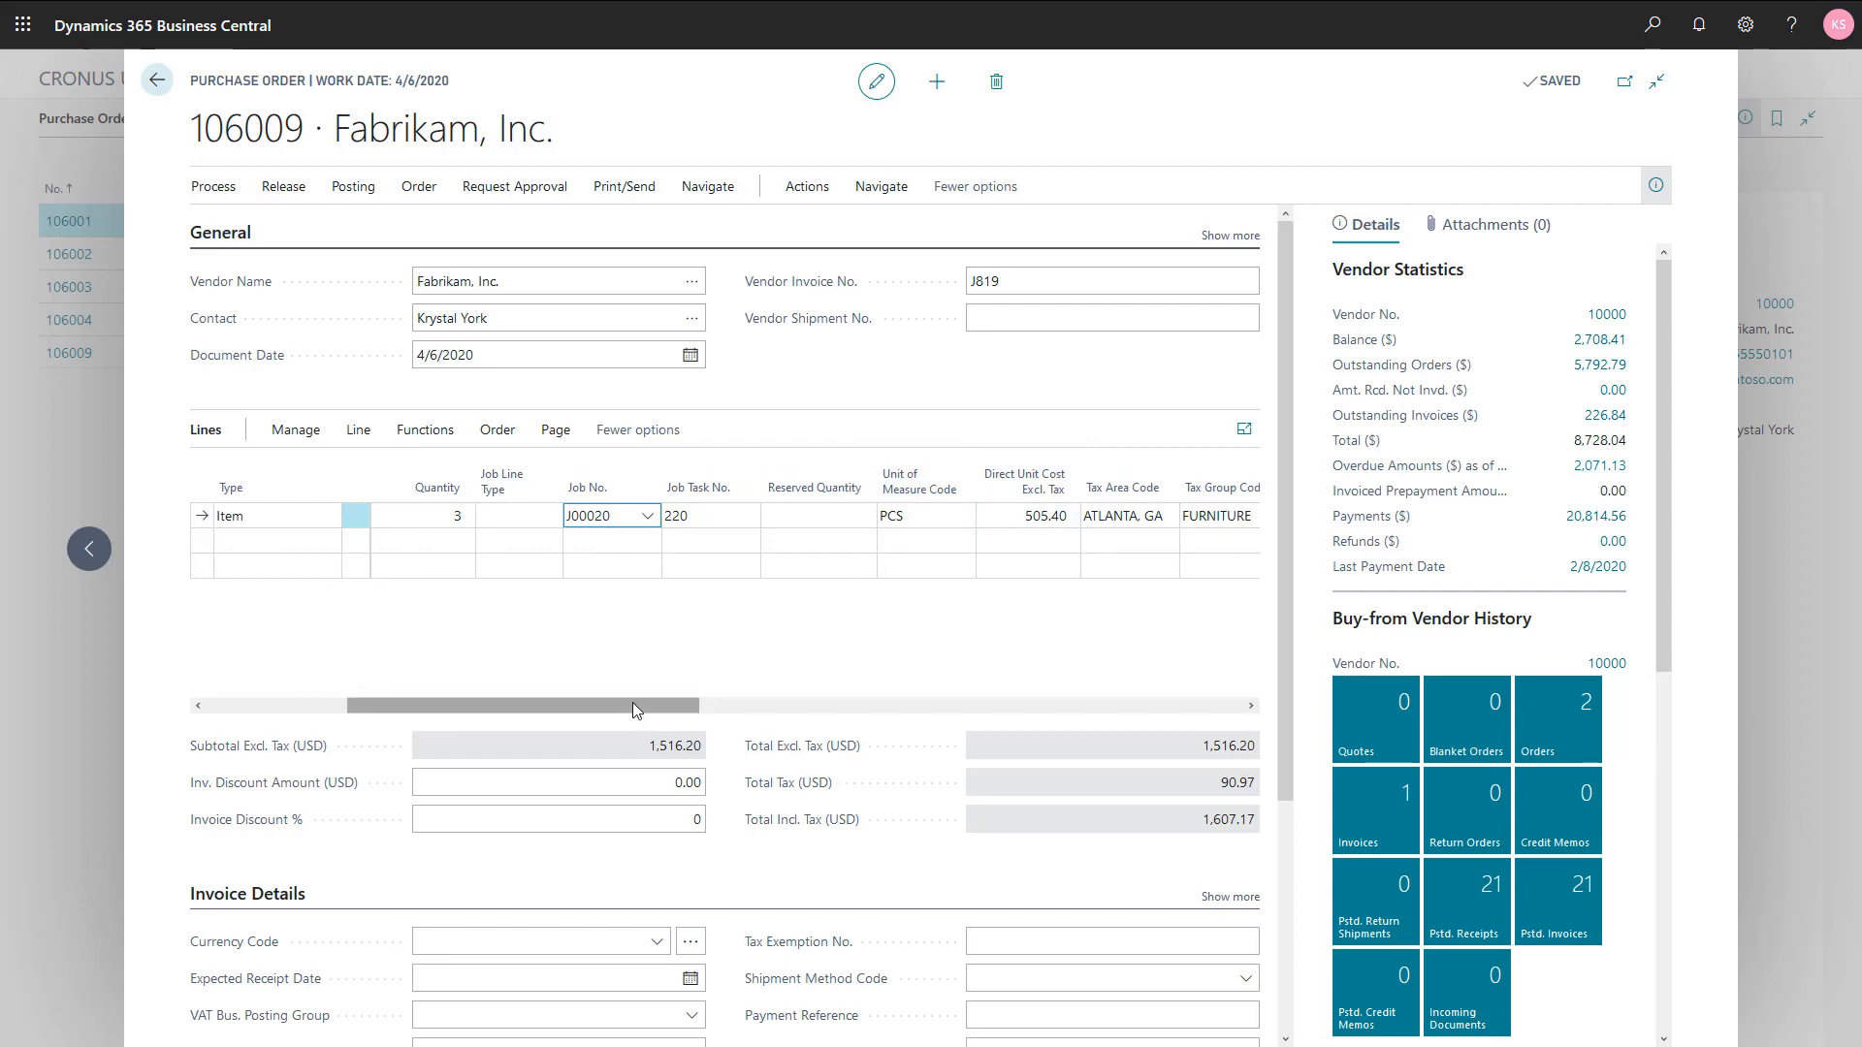
drag(633, 702, 493, 704)
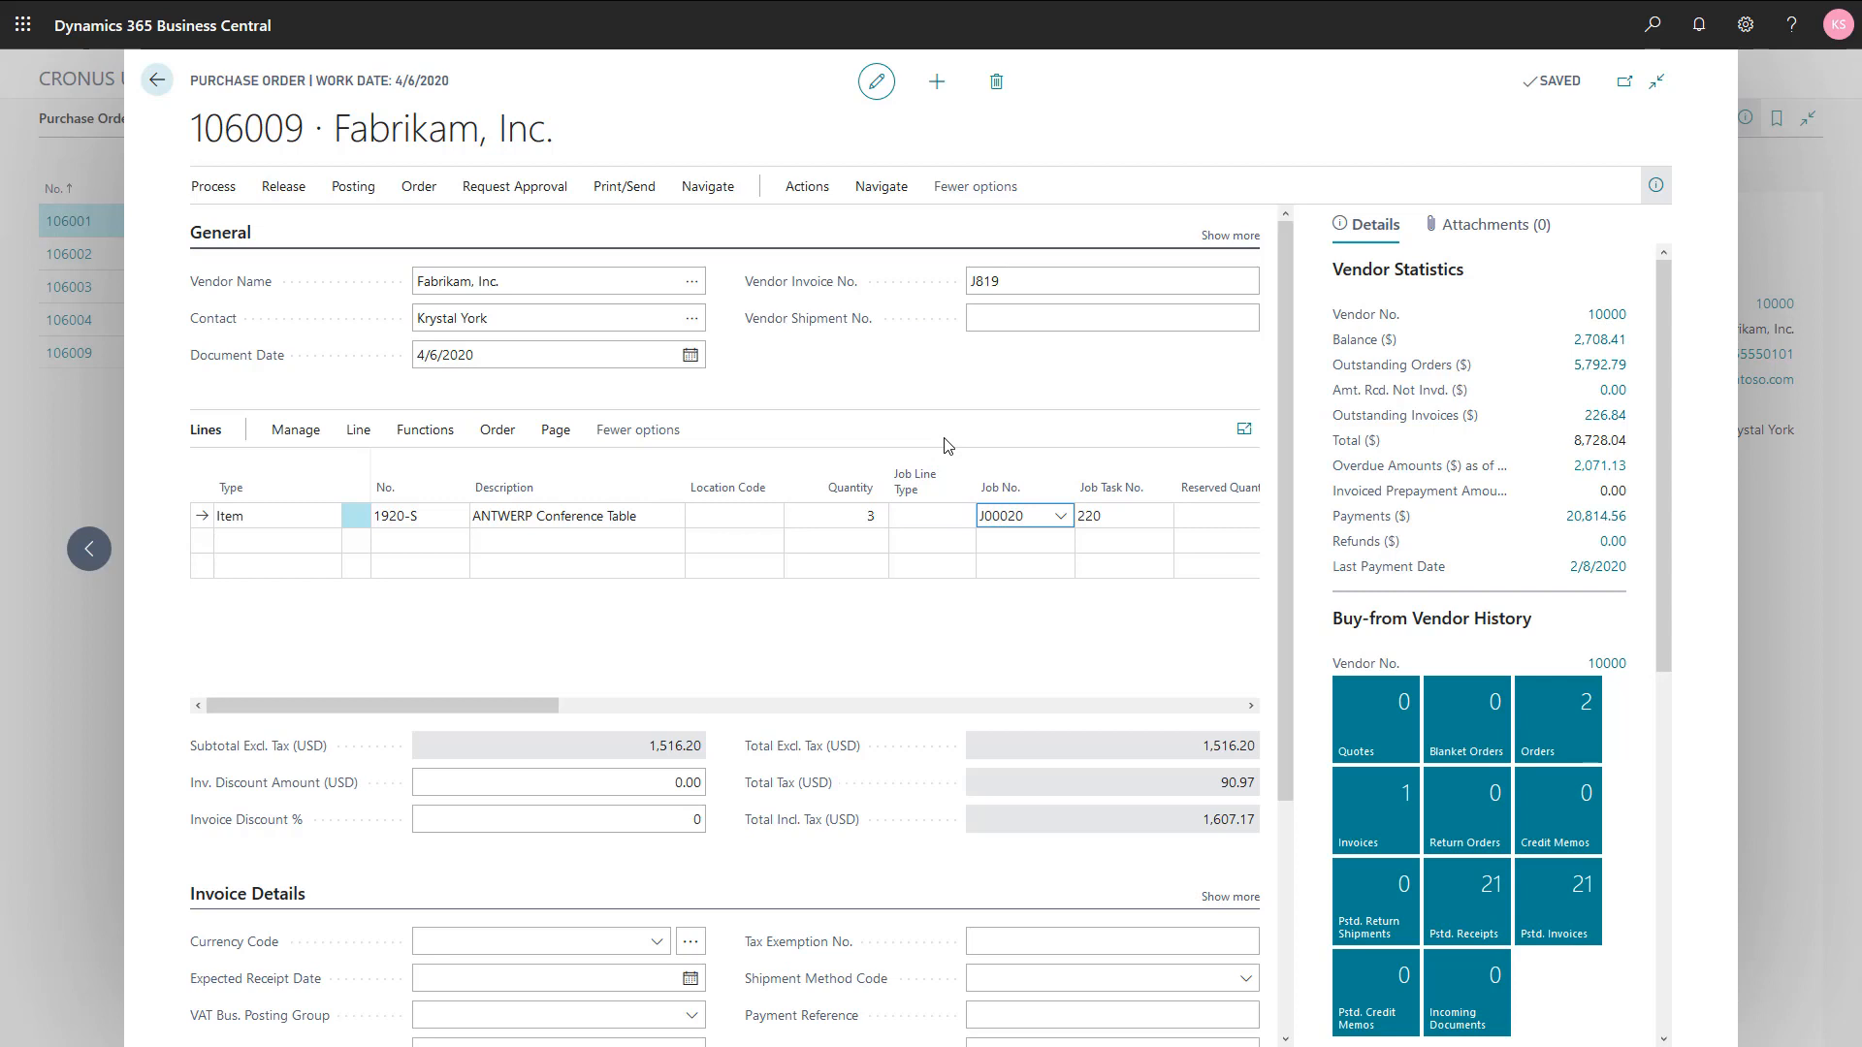
click(942, 516)
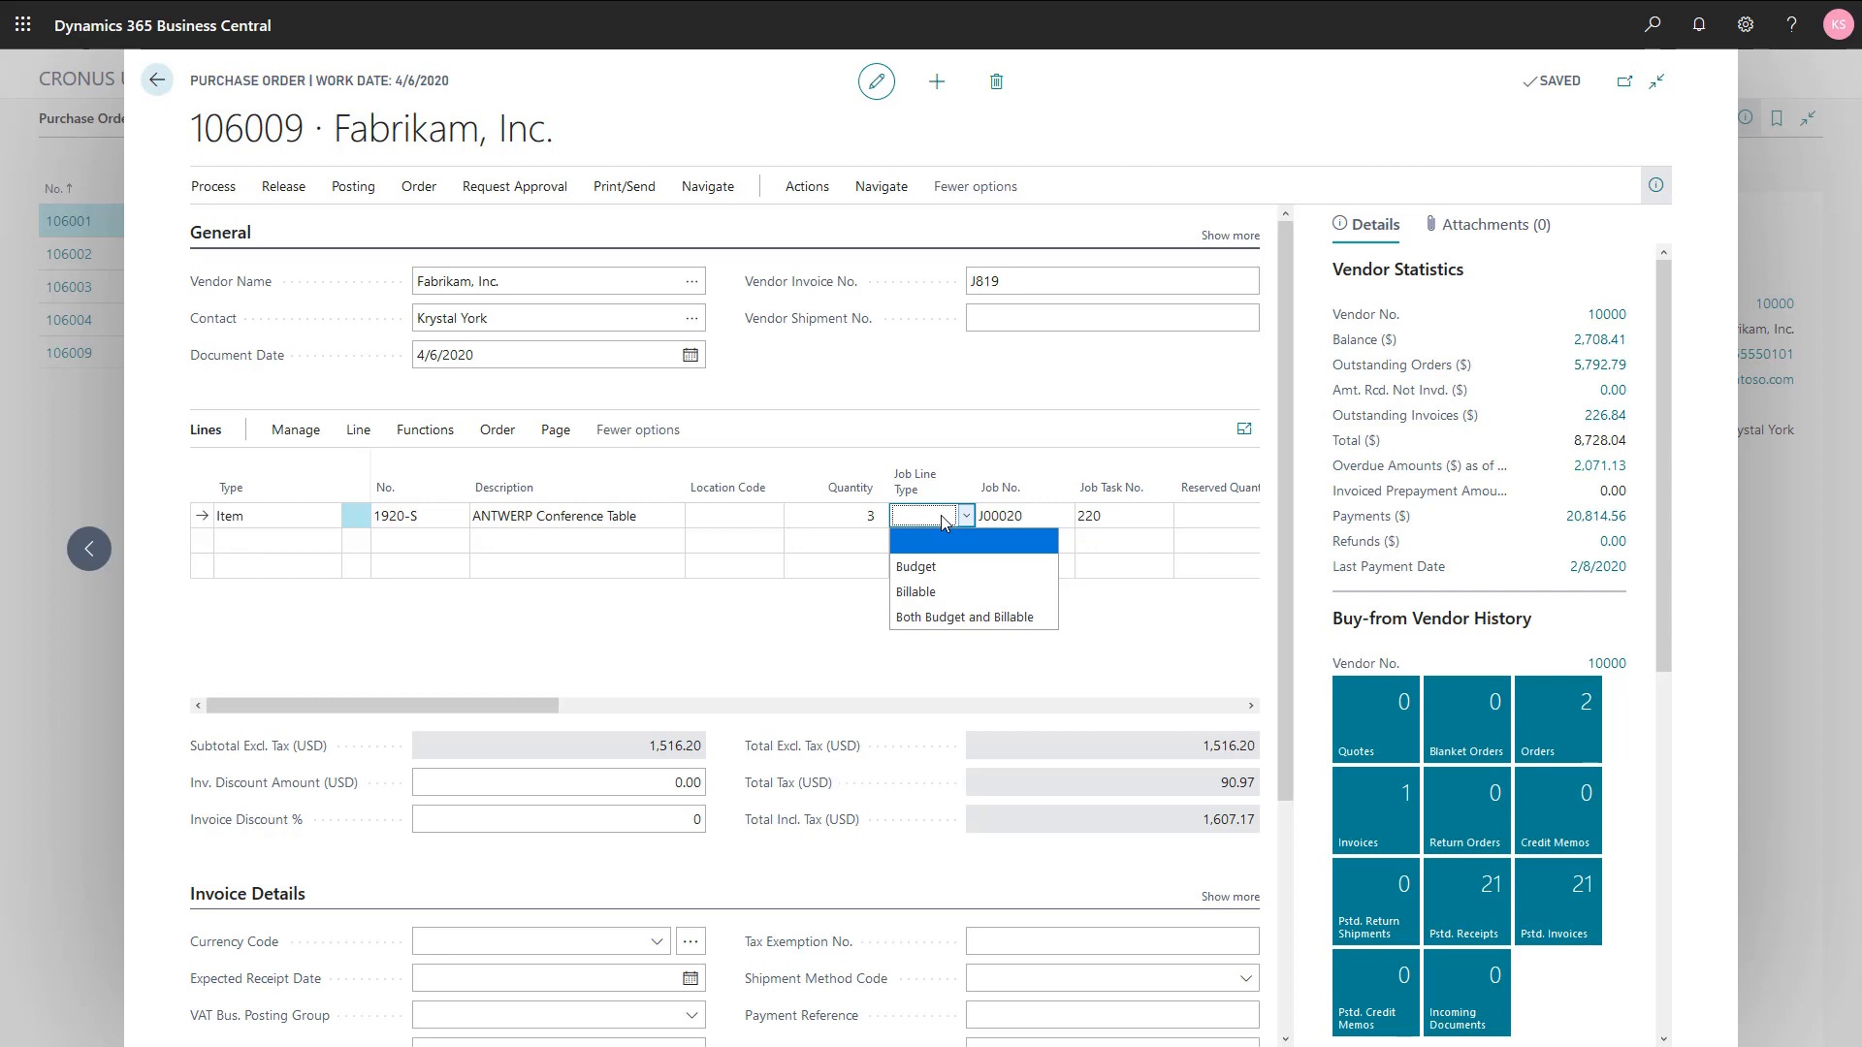
click(983, 383)
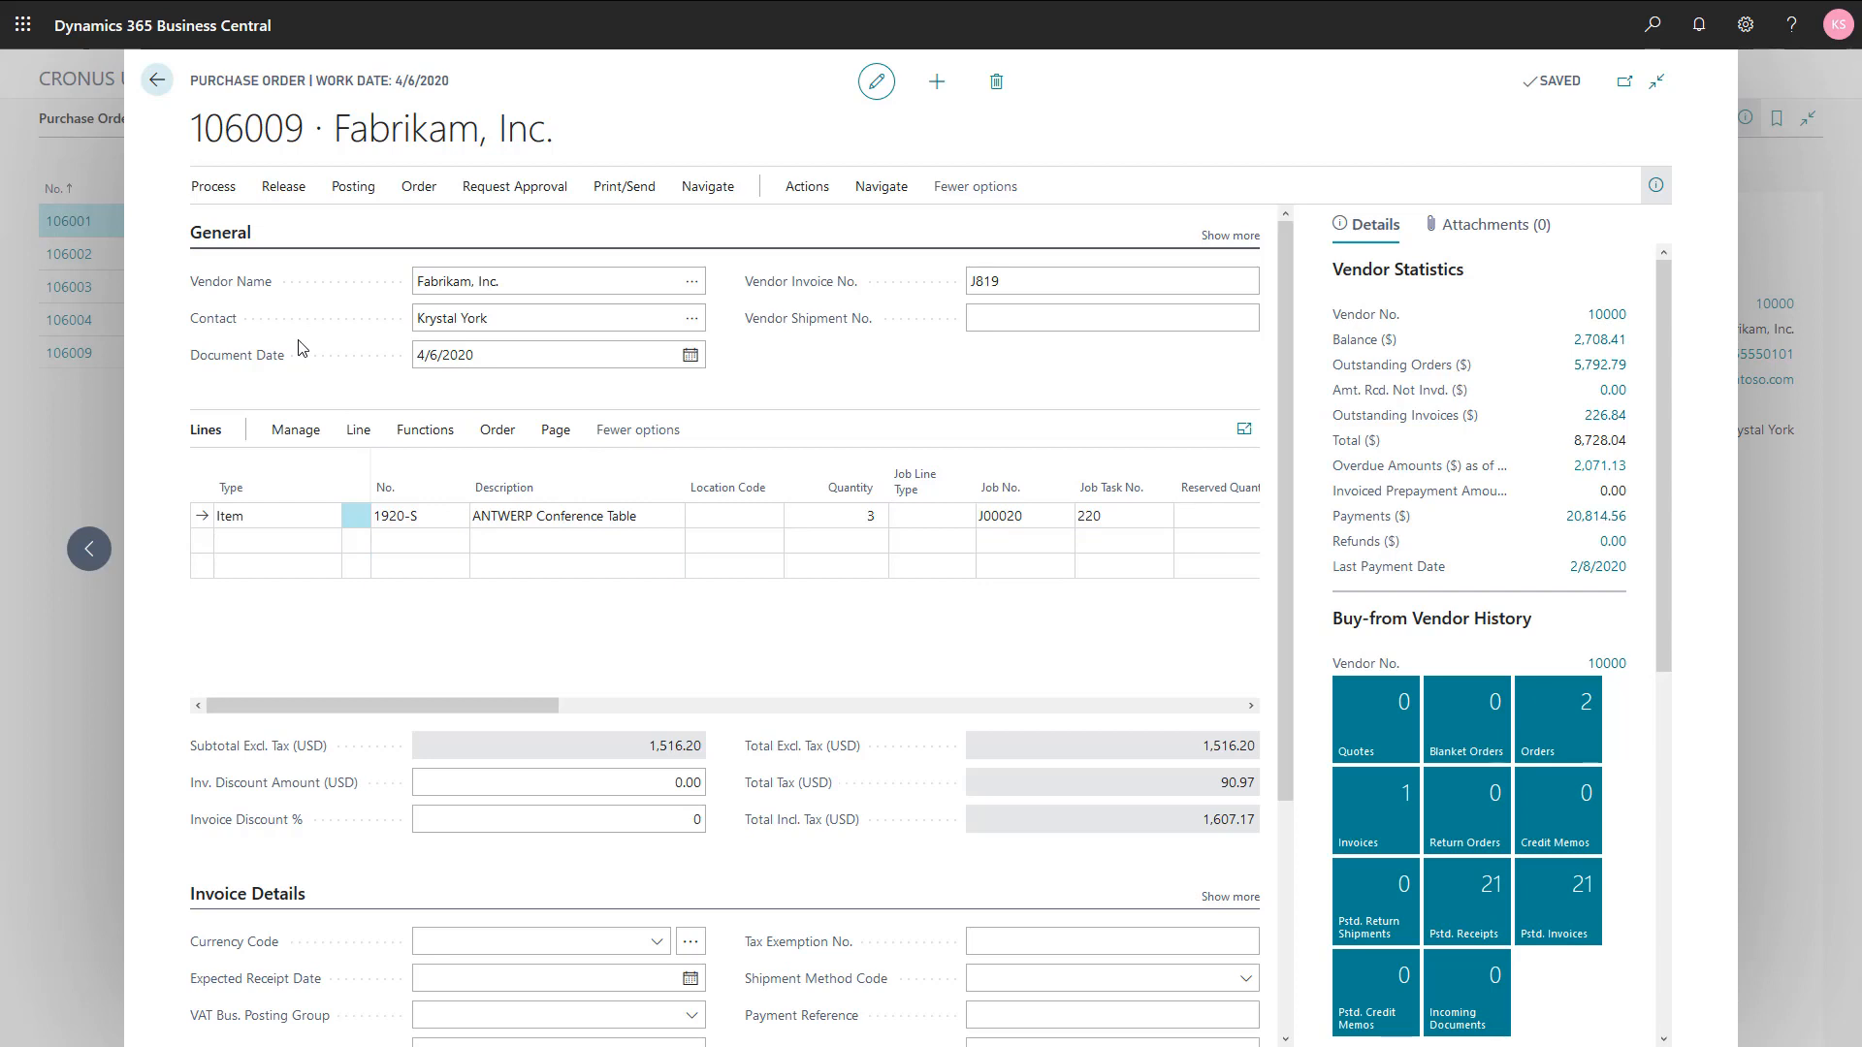
Step: Post the Fabrikam, Inc. purchase order with the Receive option only
click(352, 190)
click(237, 233)
click(753, 476)
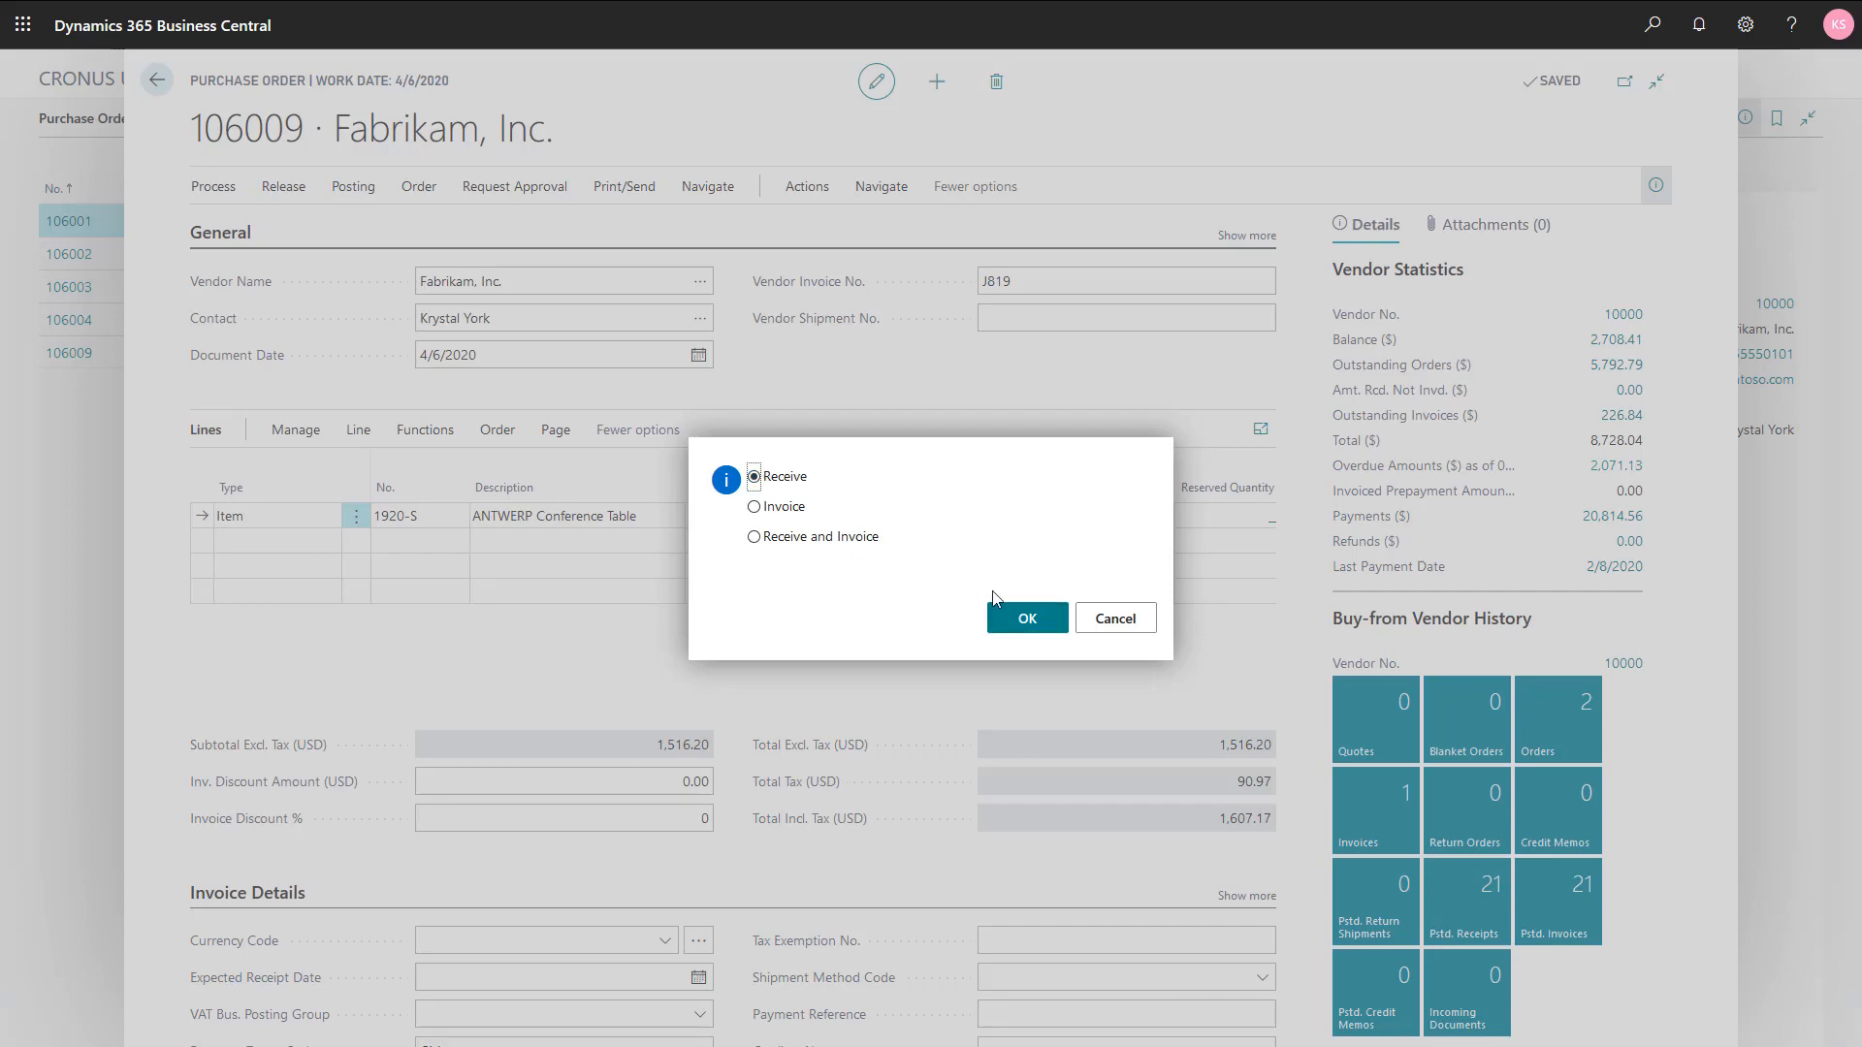
click(1041, 628)
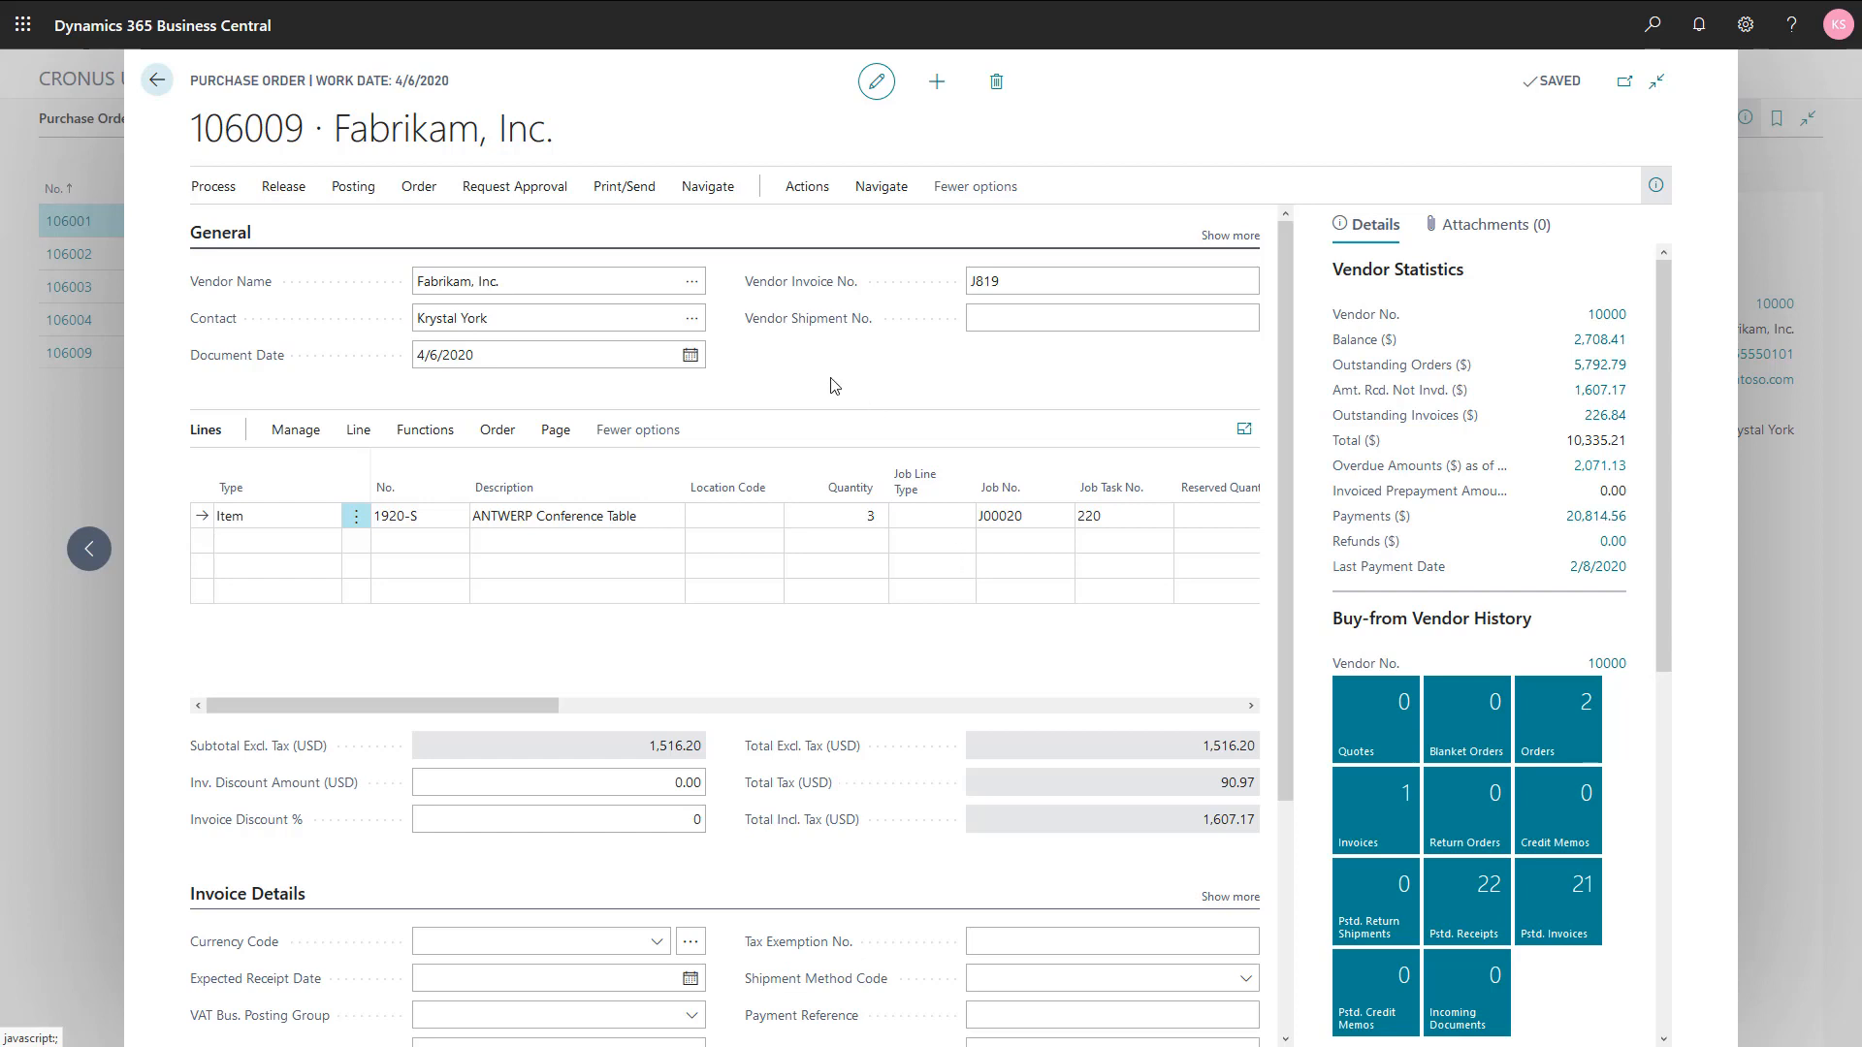
Step: View the order's posted purchase receipt and its related entries, and return to the purchase order
click(707, 194)
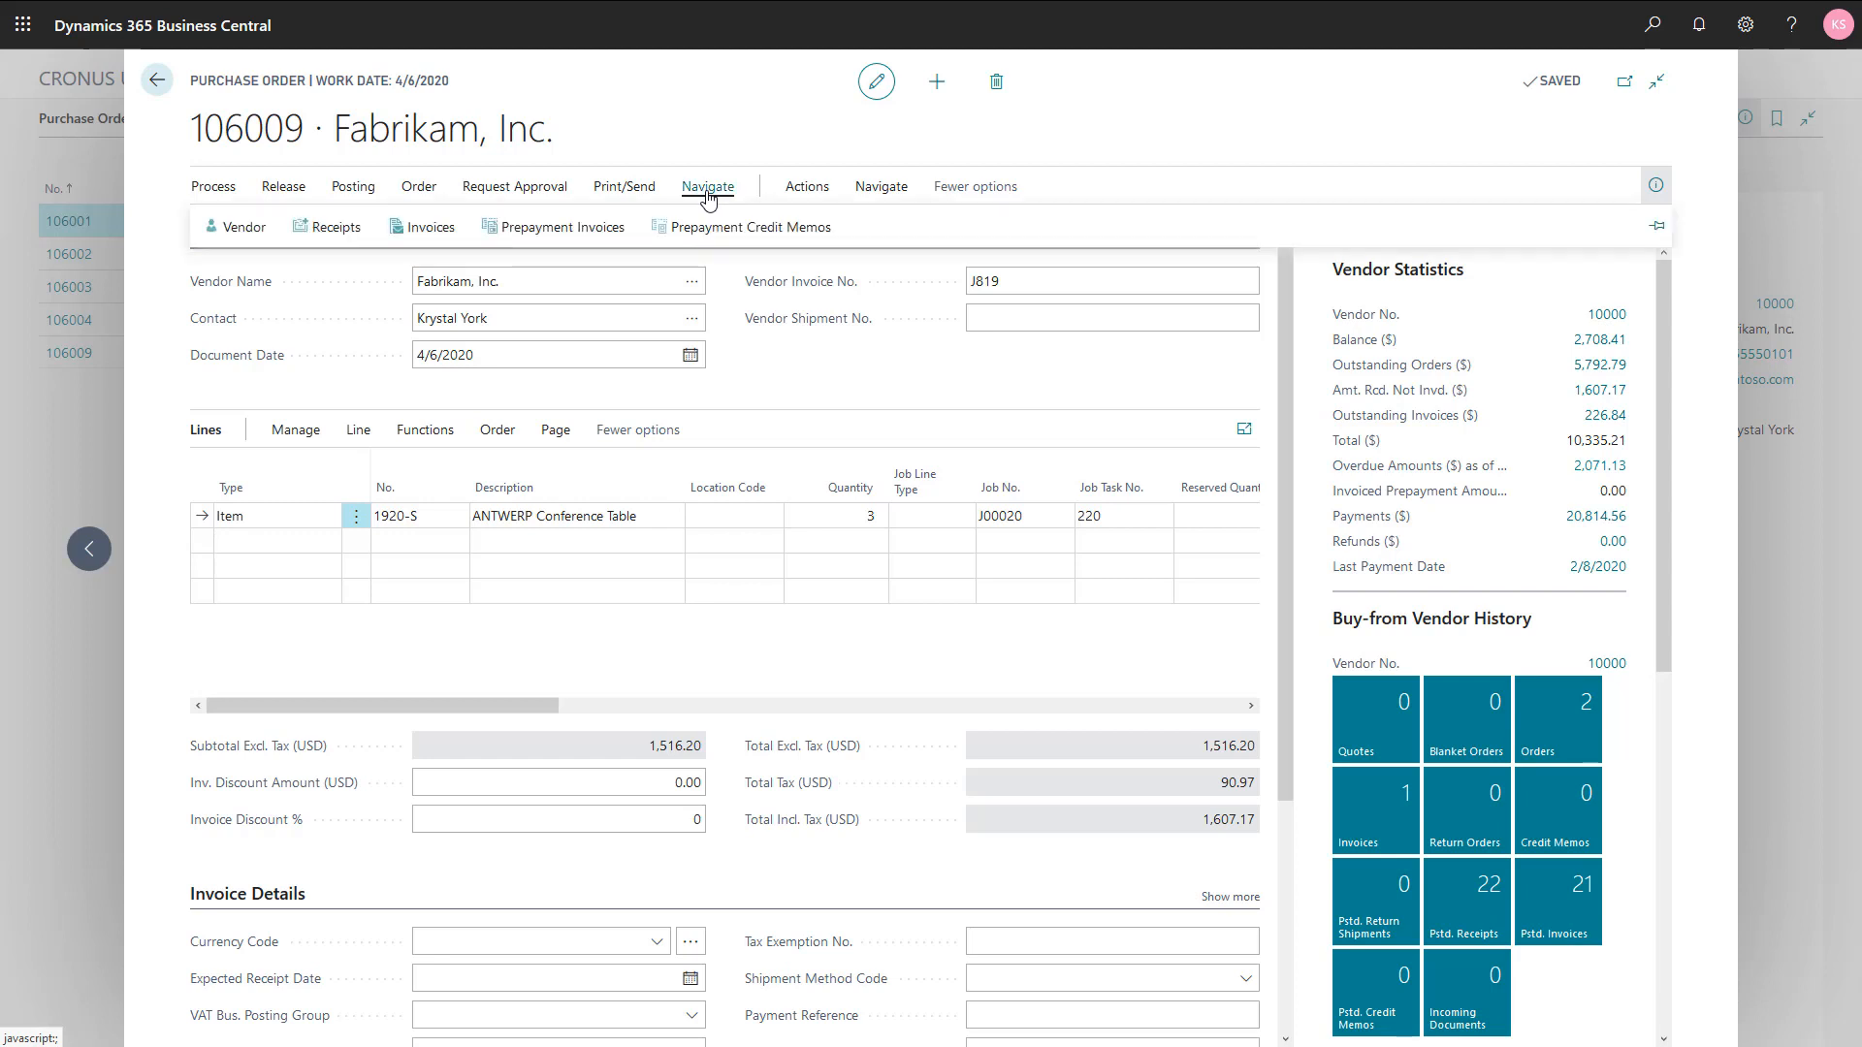
click(297, 230)
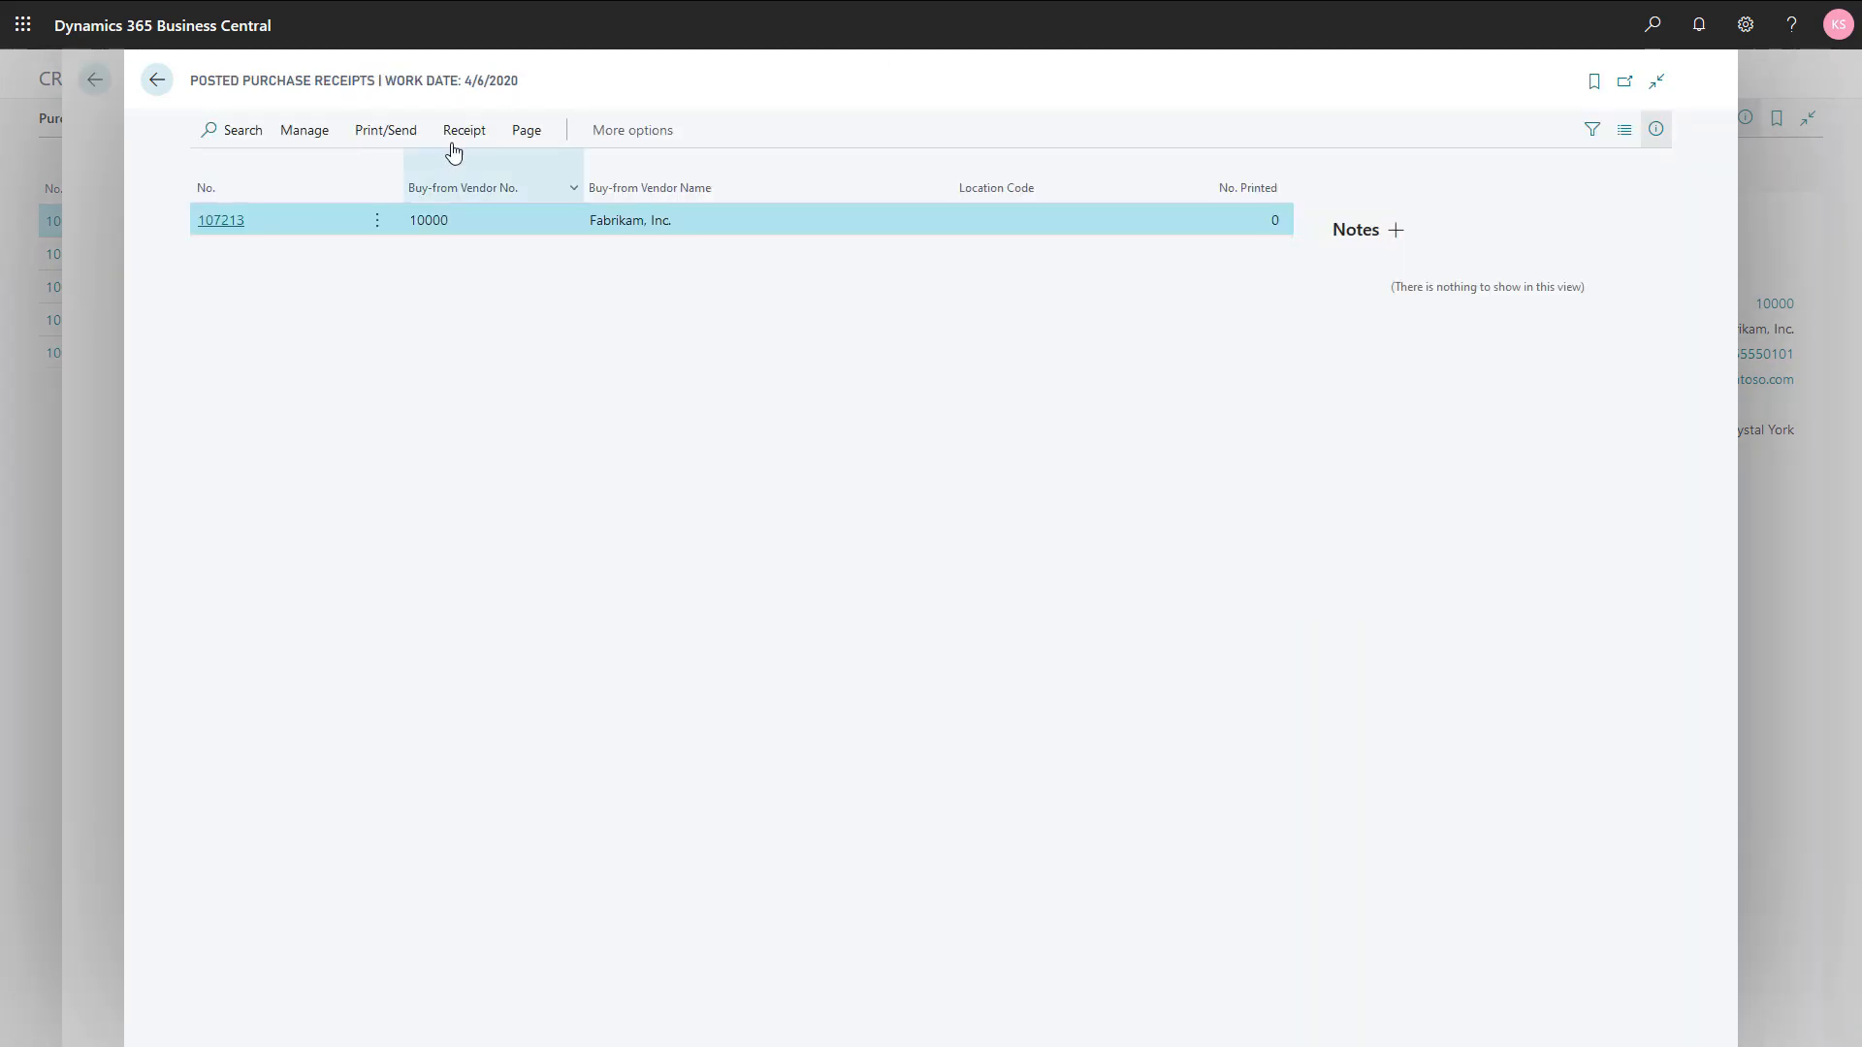
click(453, 150)
click(434, 171)
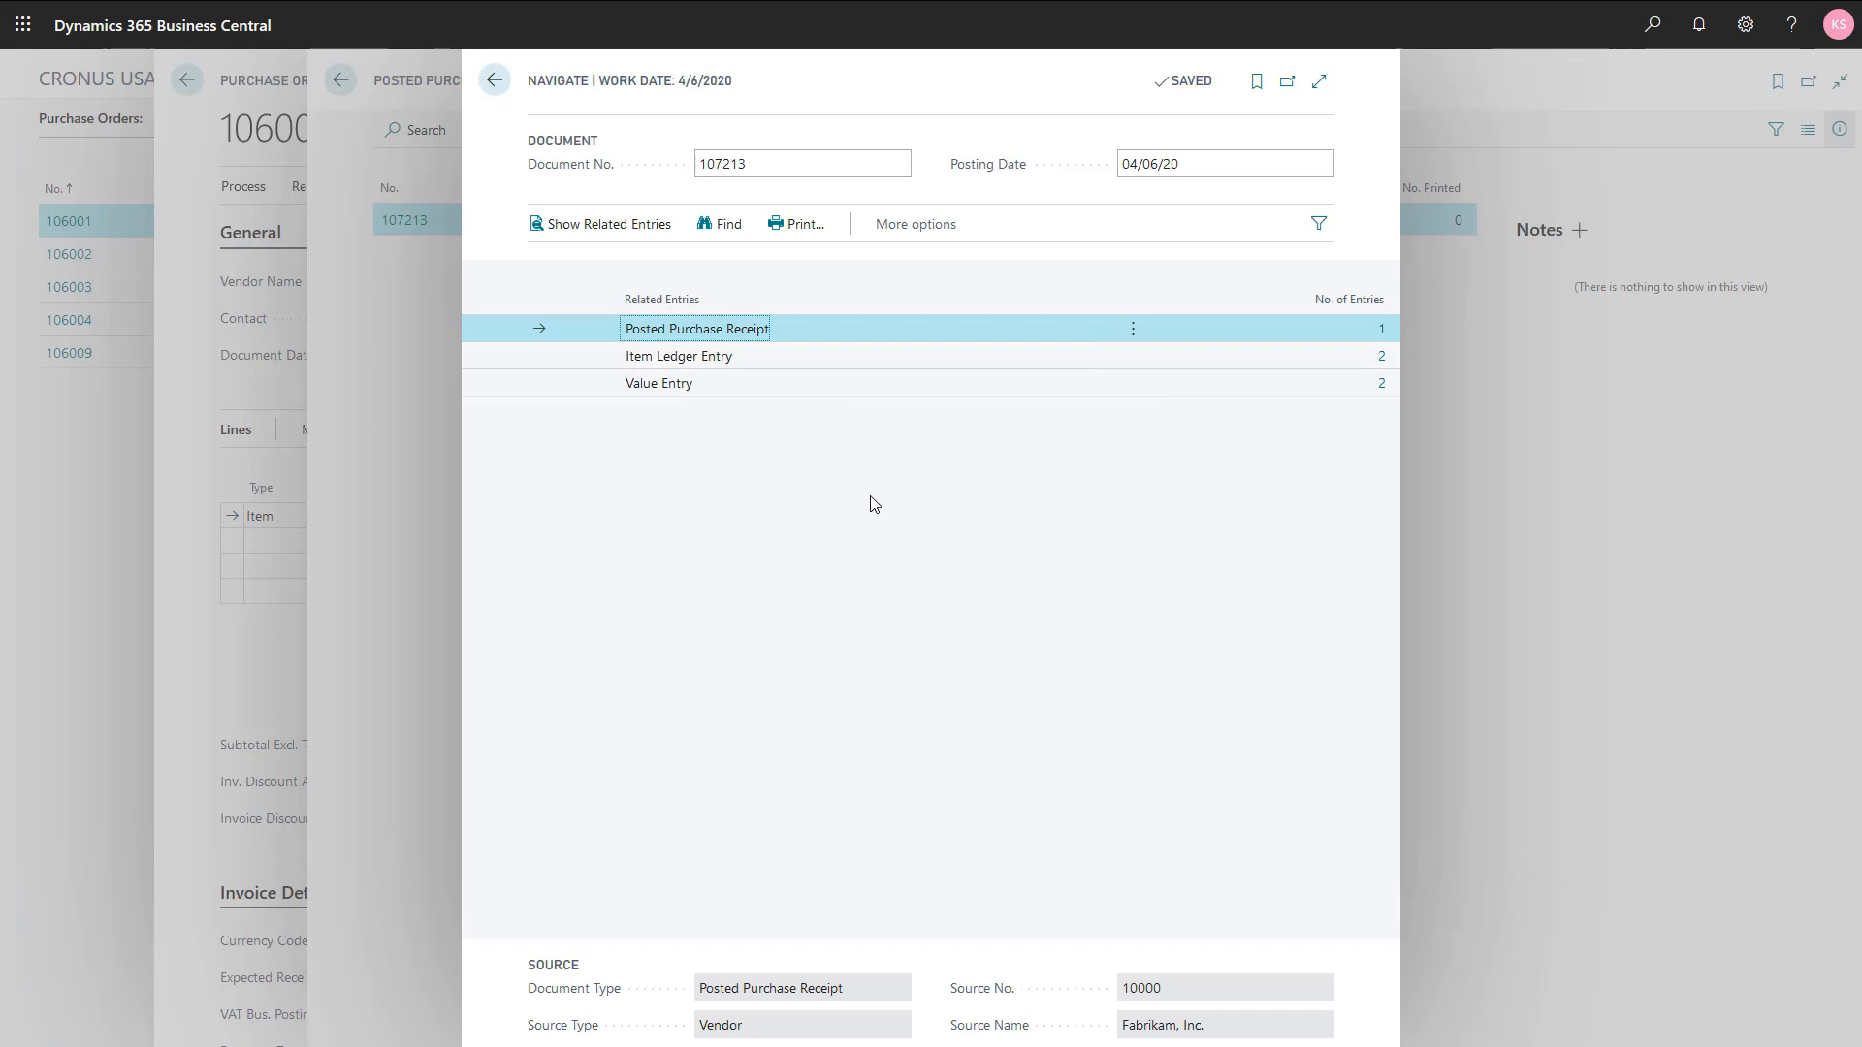
key(Escape)
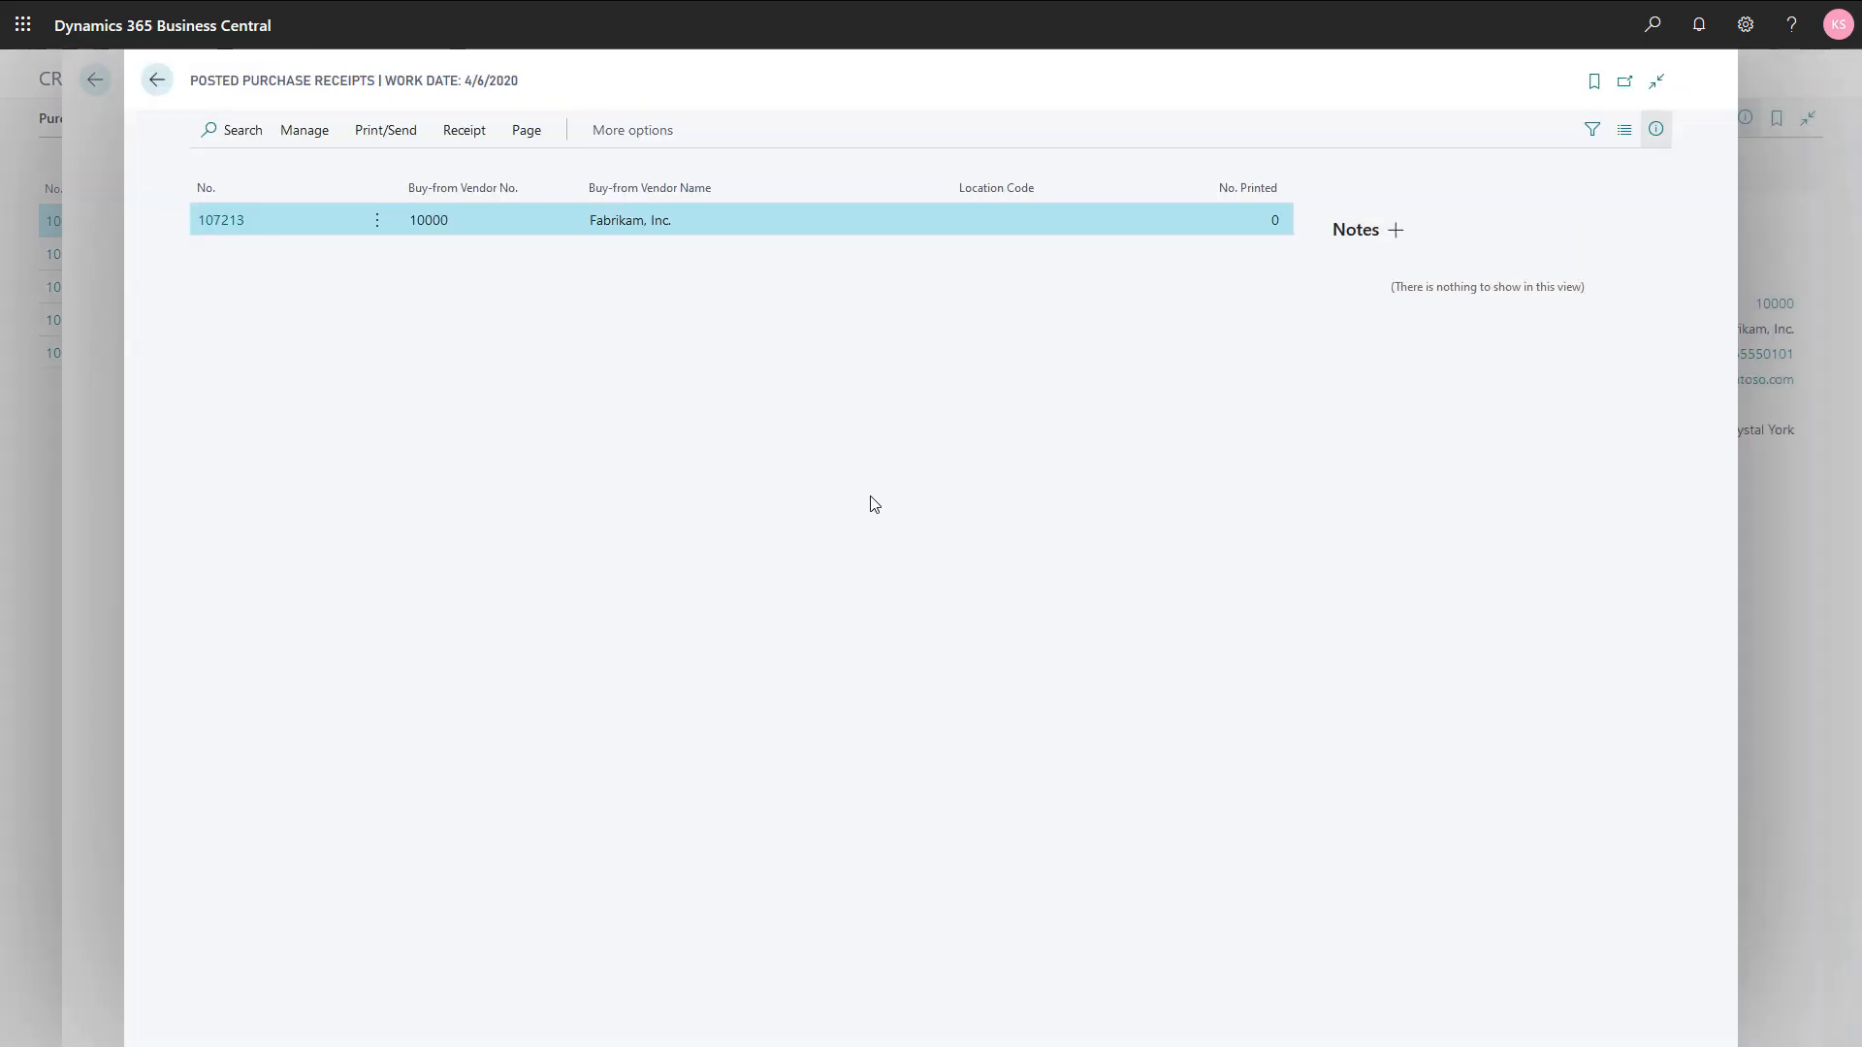
key(Escape)
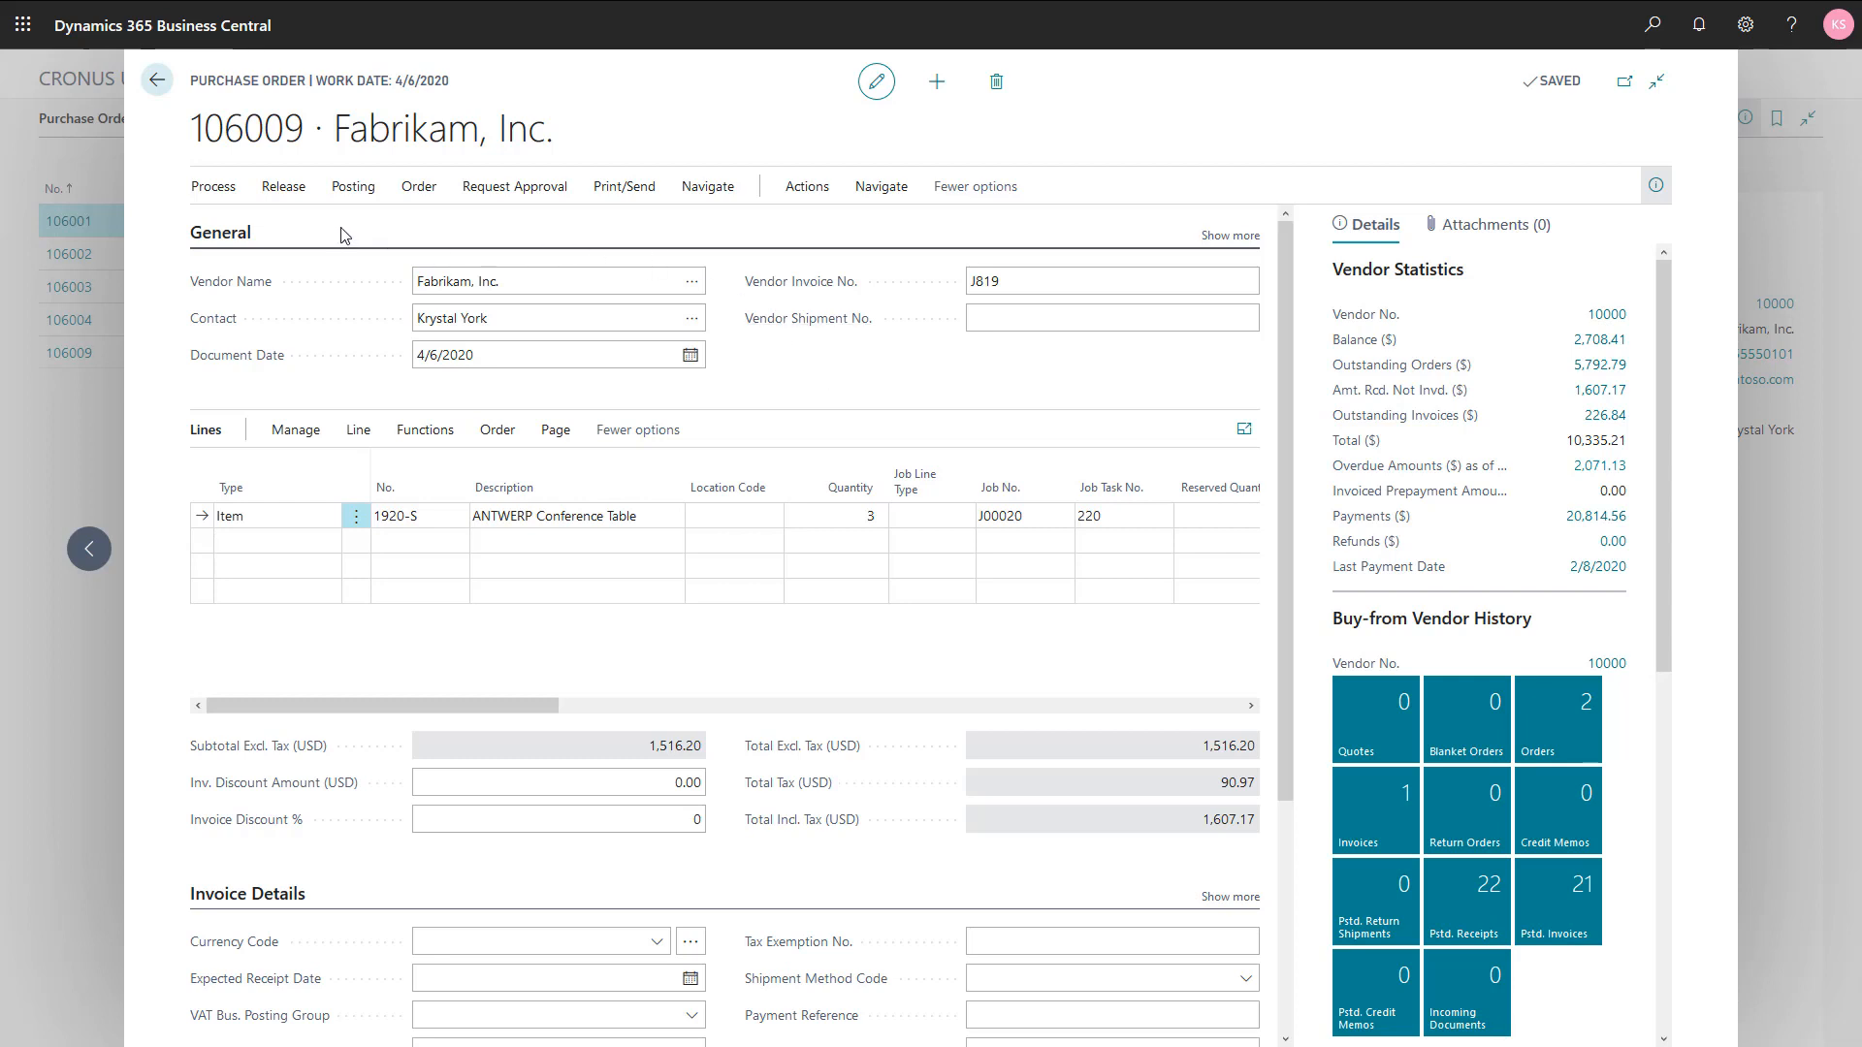
Step: Post the purchase order with the Receive and Invoice option, and decline opening the posted invoice
click(354, 186)
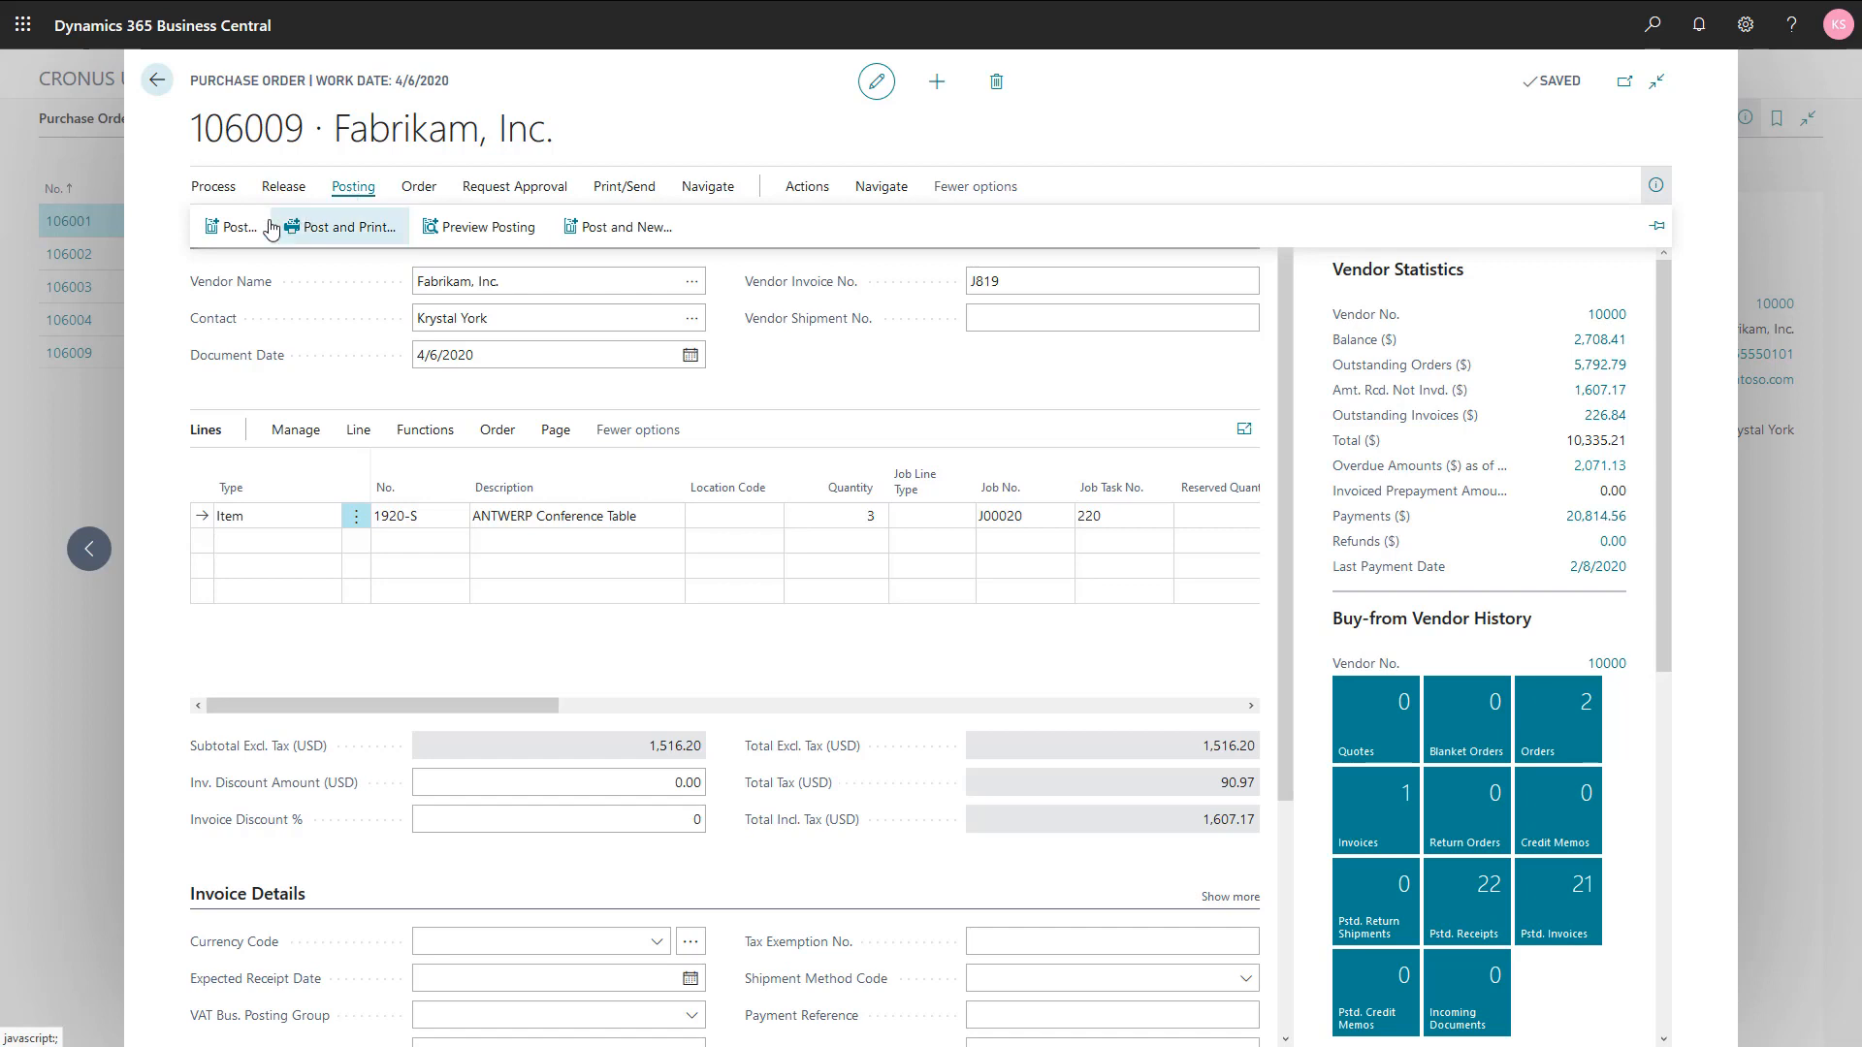
click(238, 227)
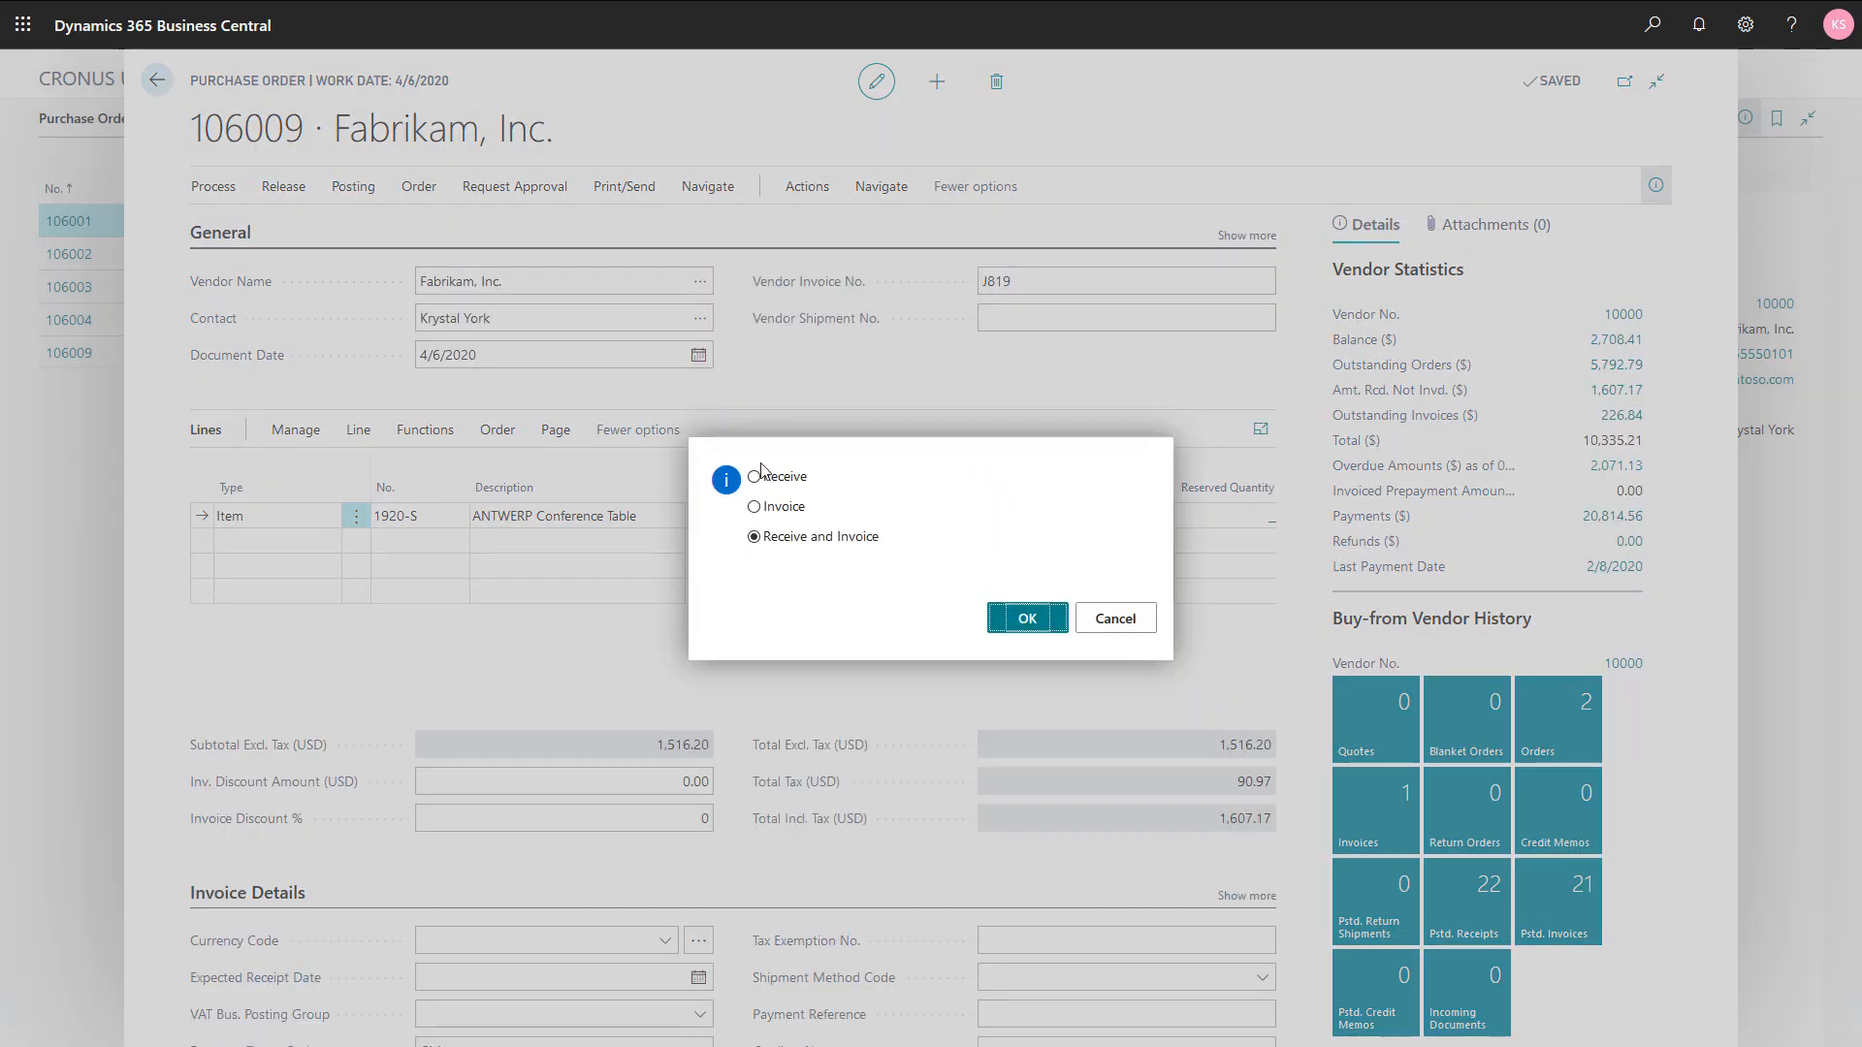
click(1023, 621)
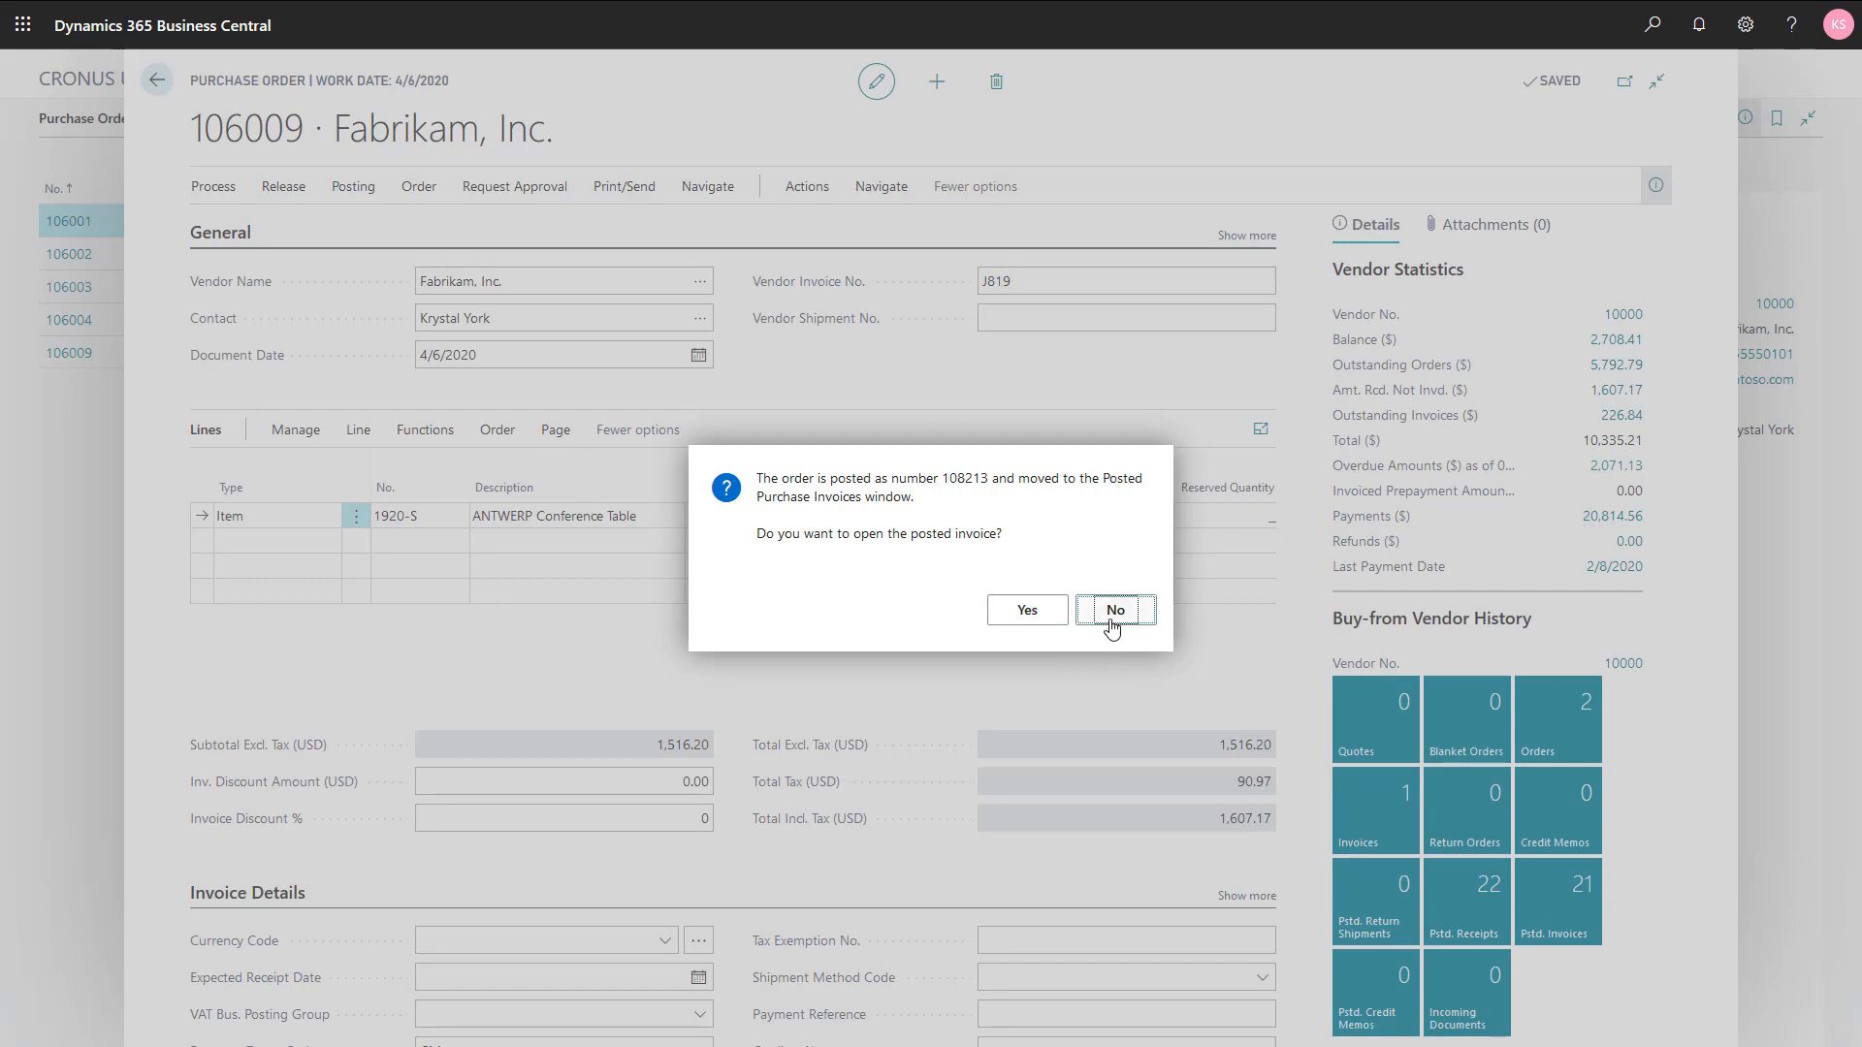
click(1112, 611)
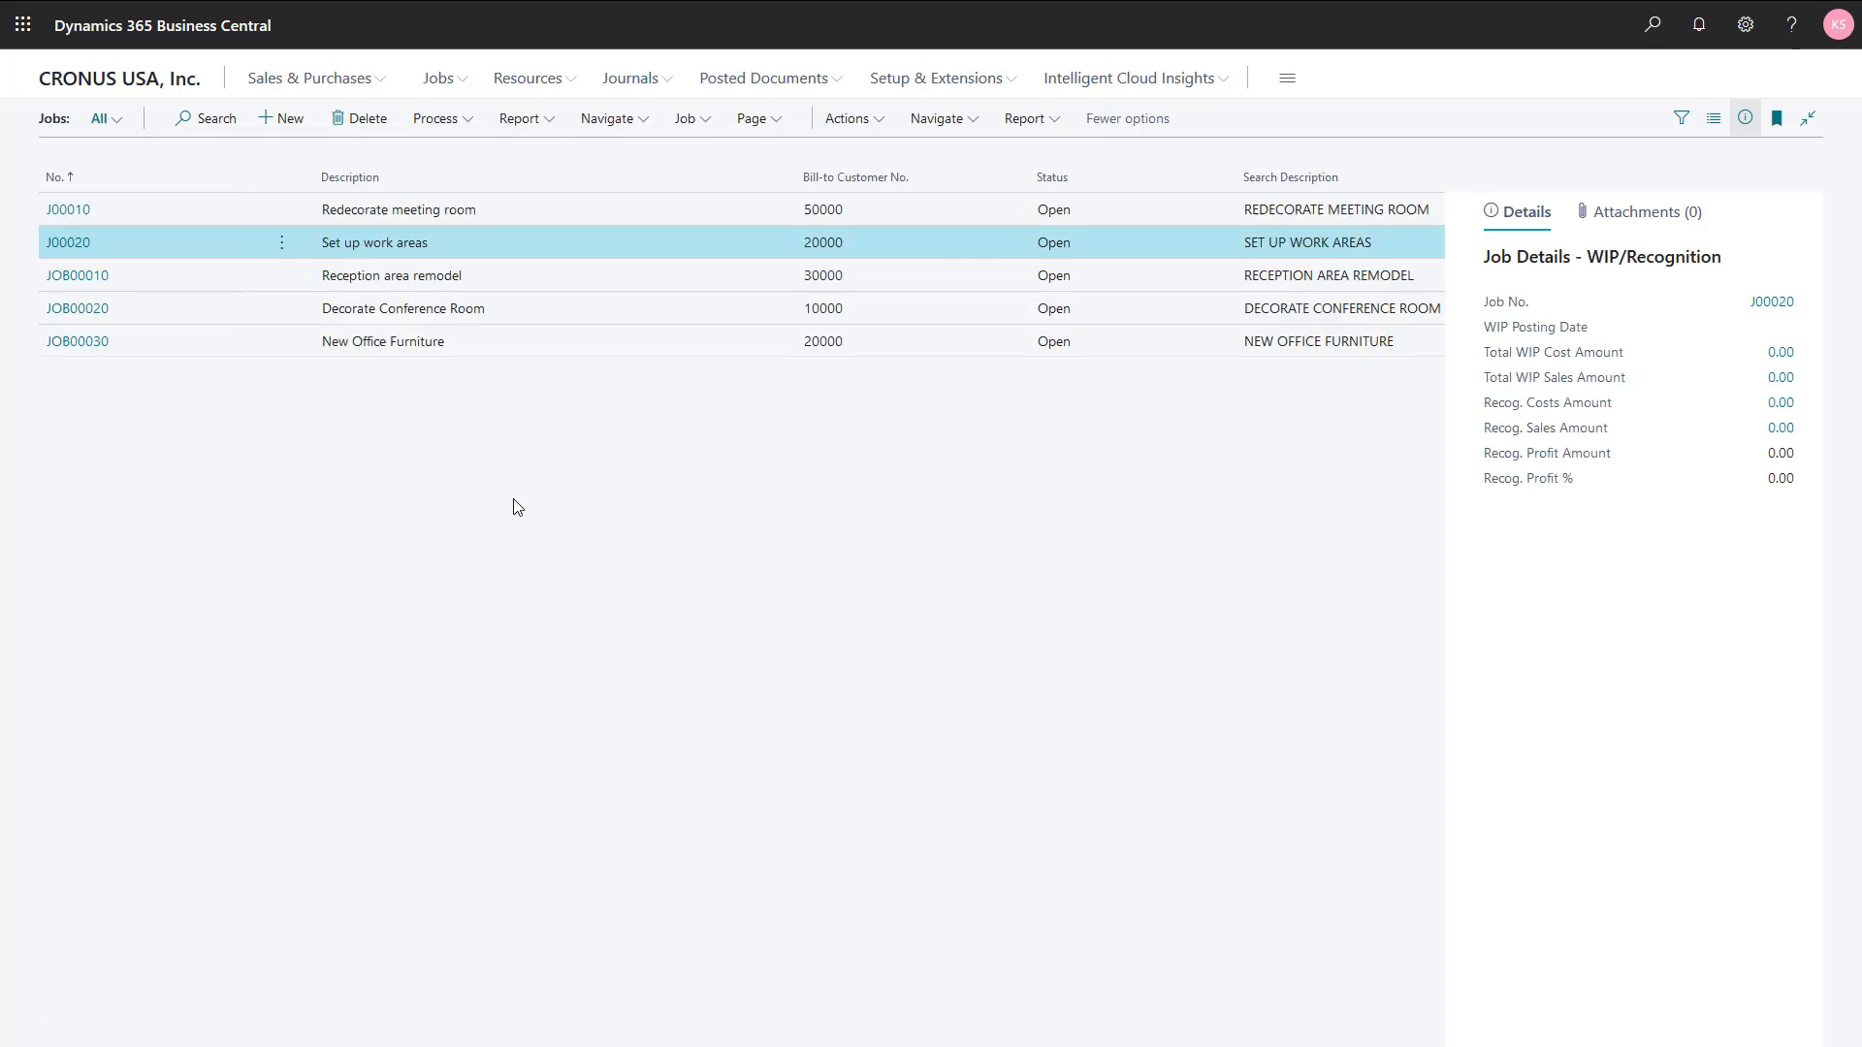
Step: Open the Job Task Lines of job J00020 and examine the budget, usage and billable columns for the Decoration task
click(607, 120)
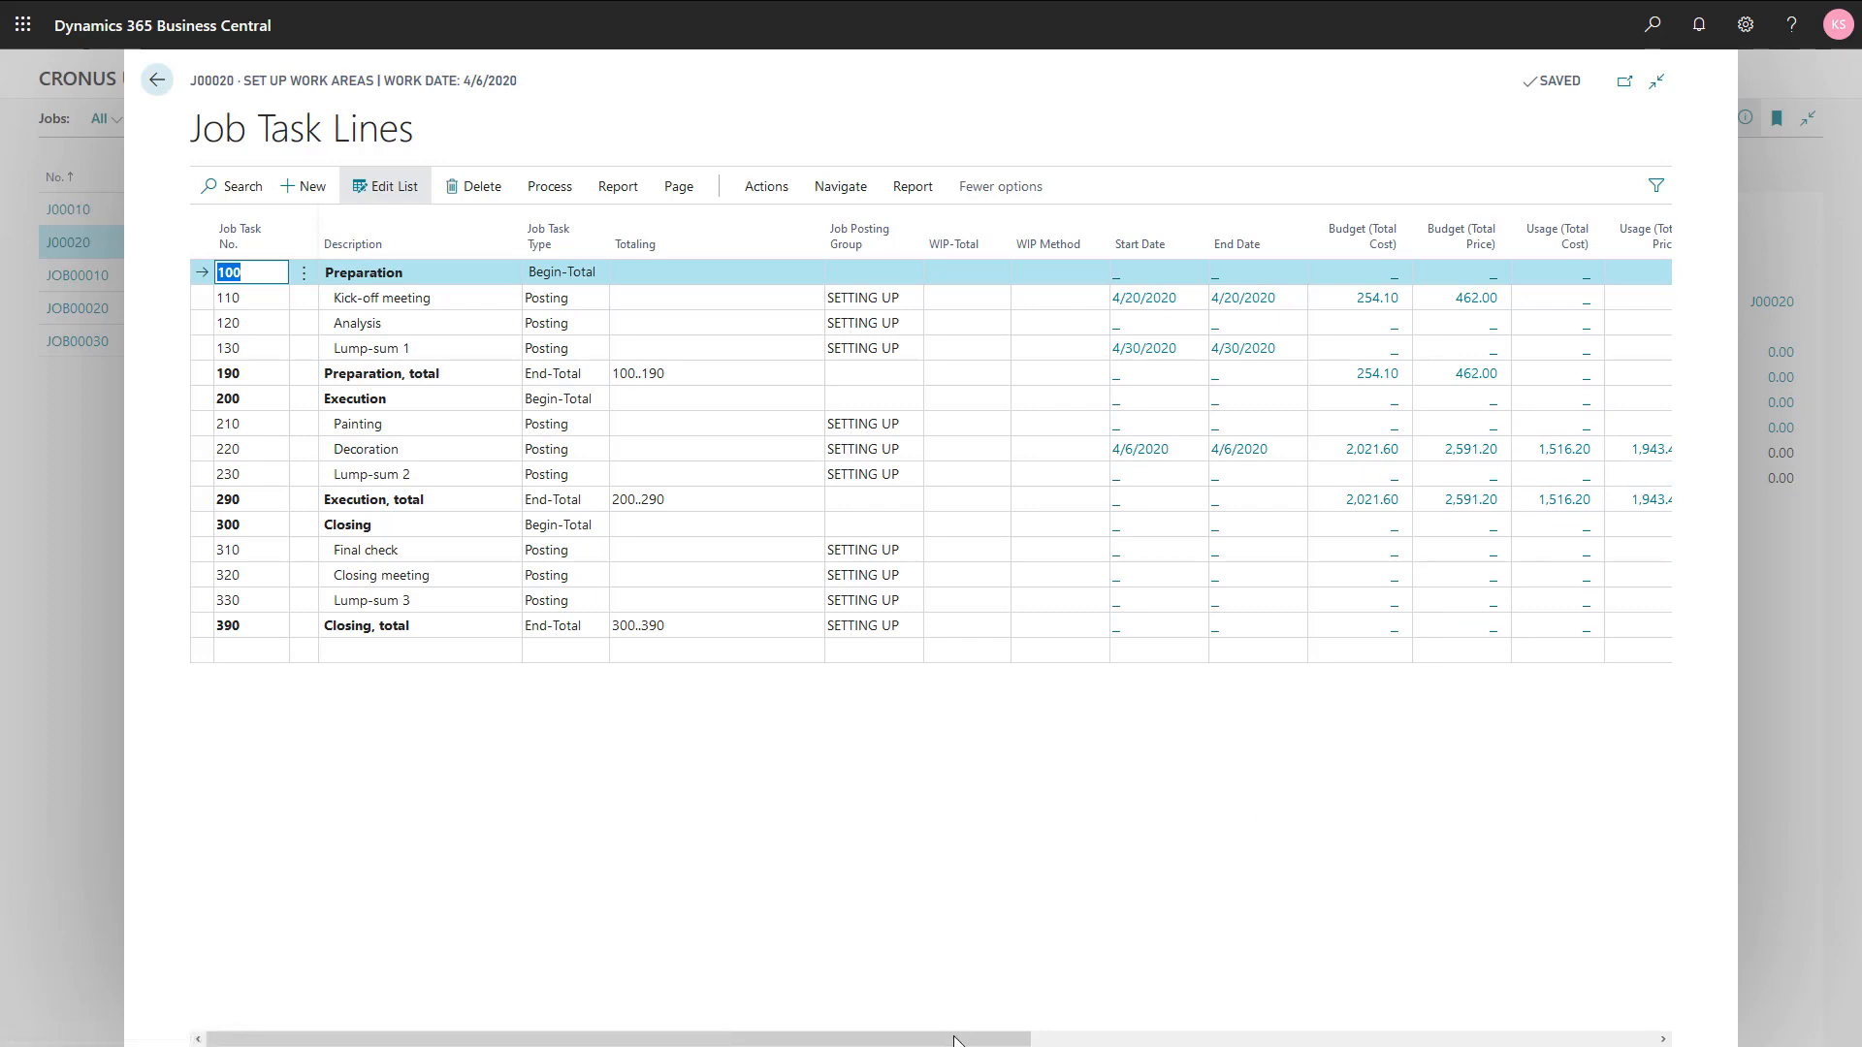
drag(958, 1038, 1099, 1038)
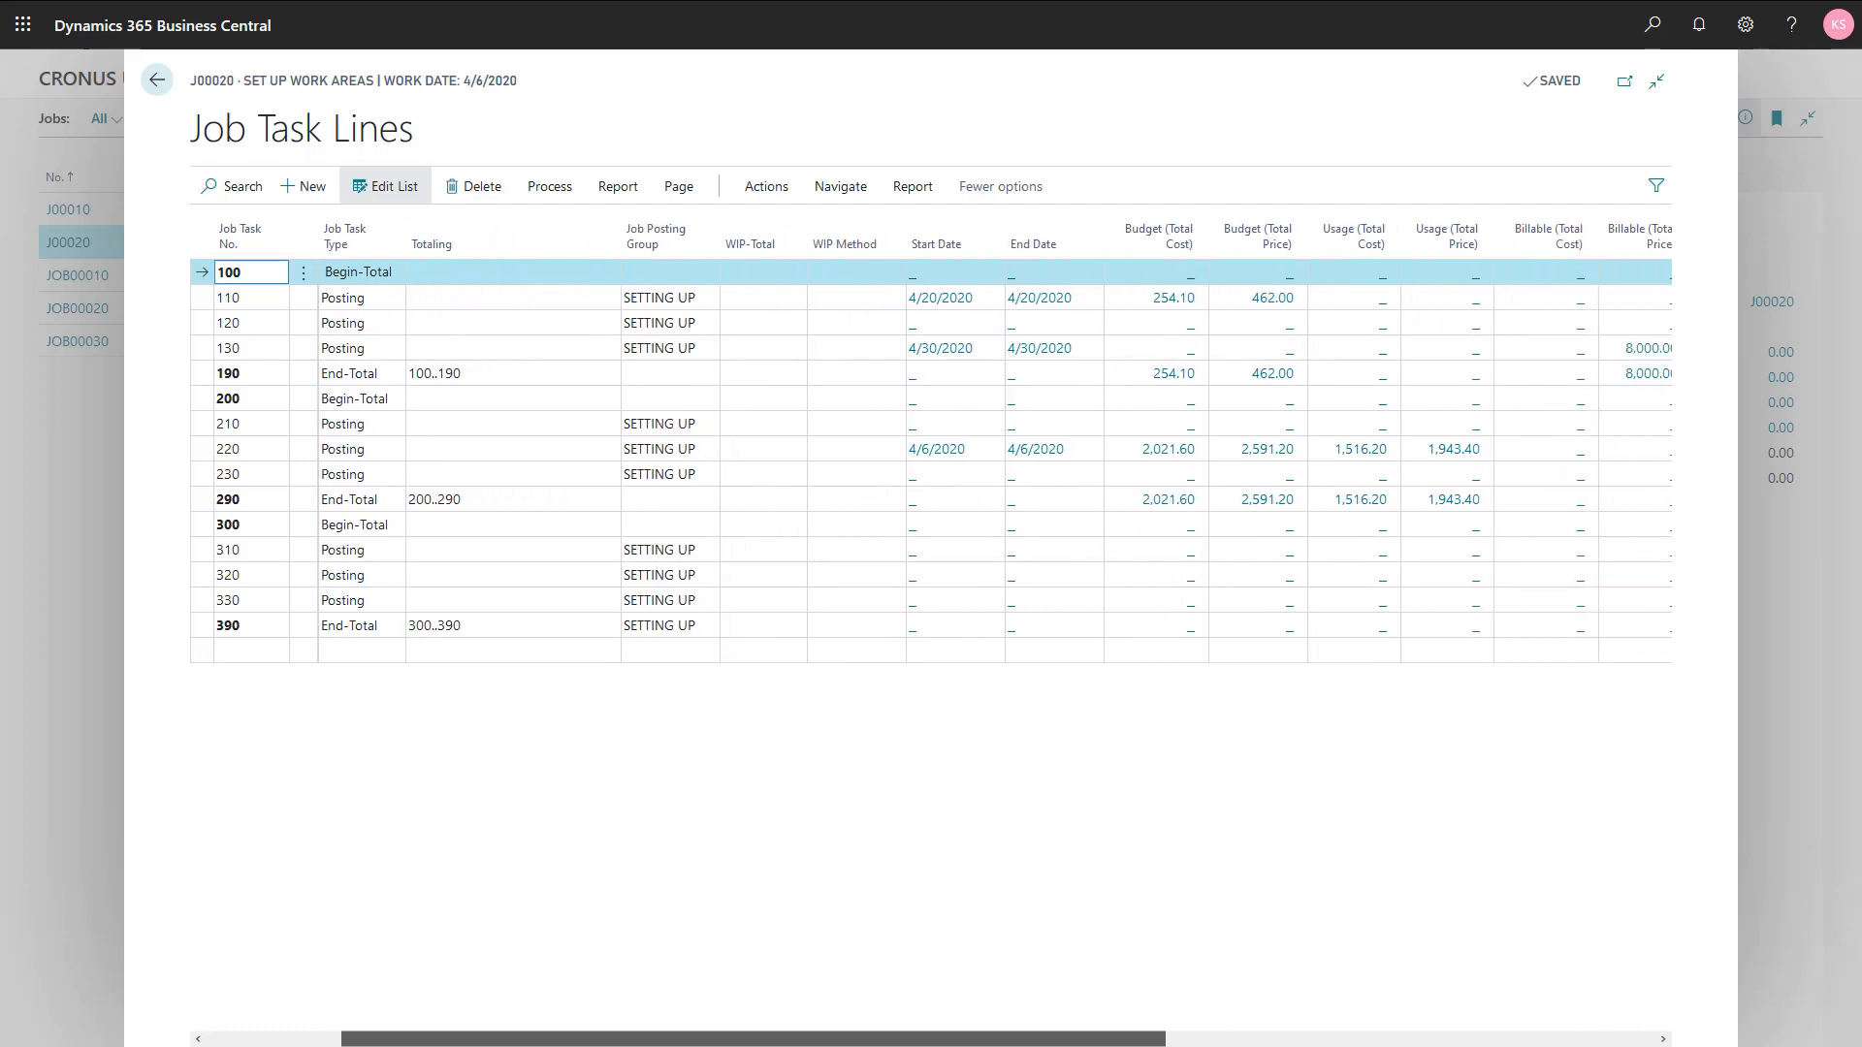